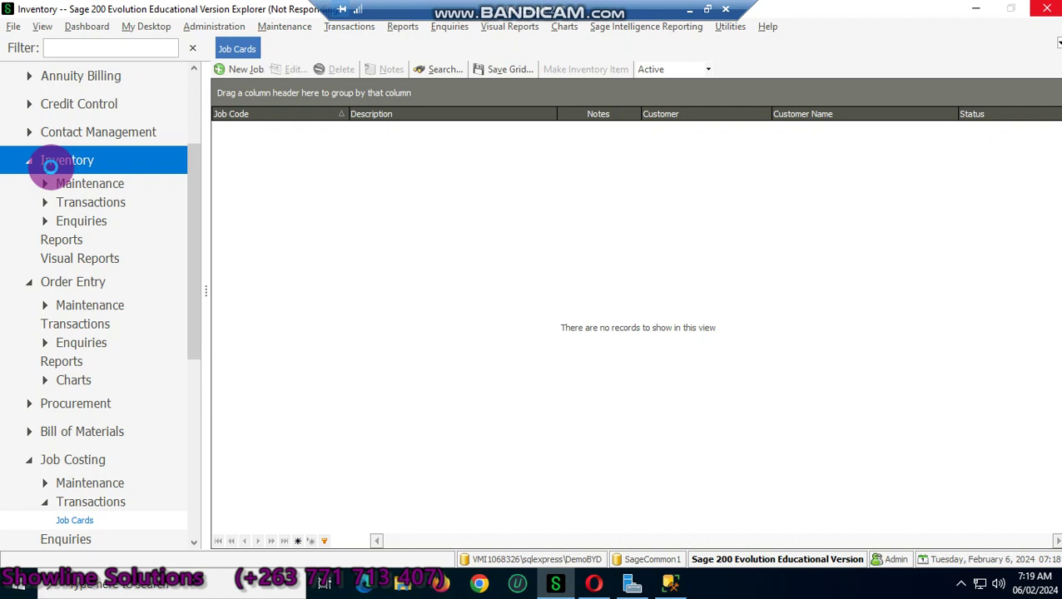
# Step: Open the Job Costing Job Cards list from the Transactions menu
pyautogui.click(346, 29)
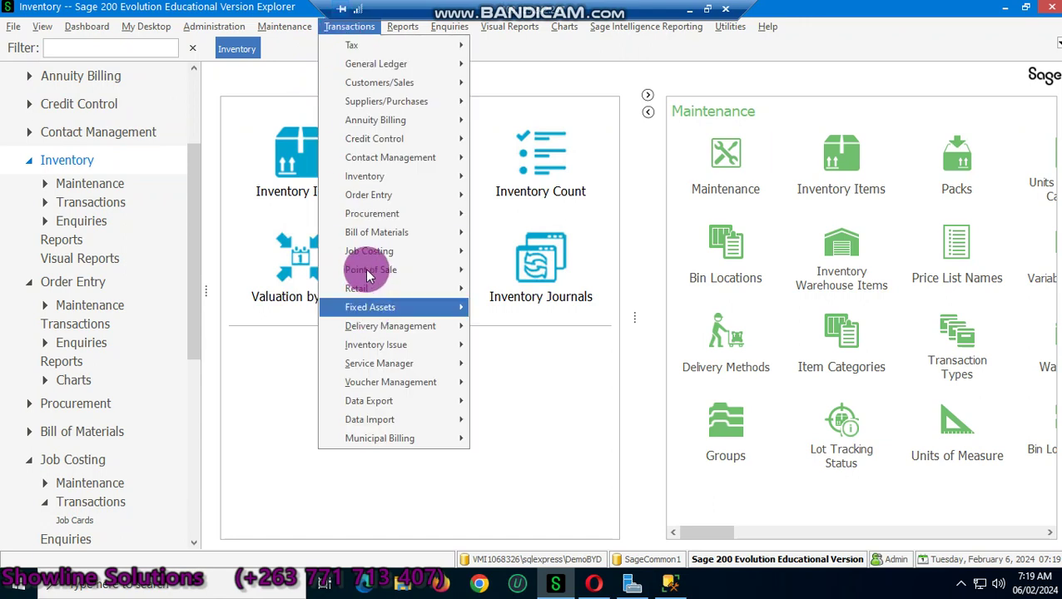
pyautogui.moveTo(371, 262)
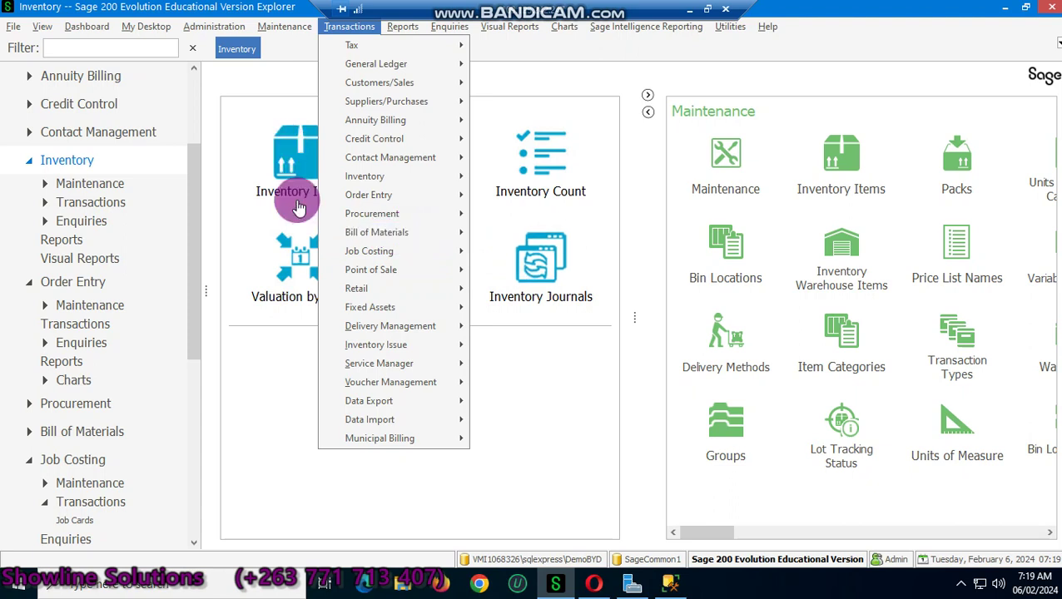
pyautogui.moveTo(398, 250)
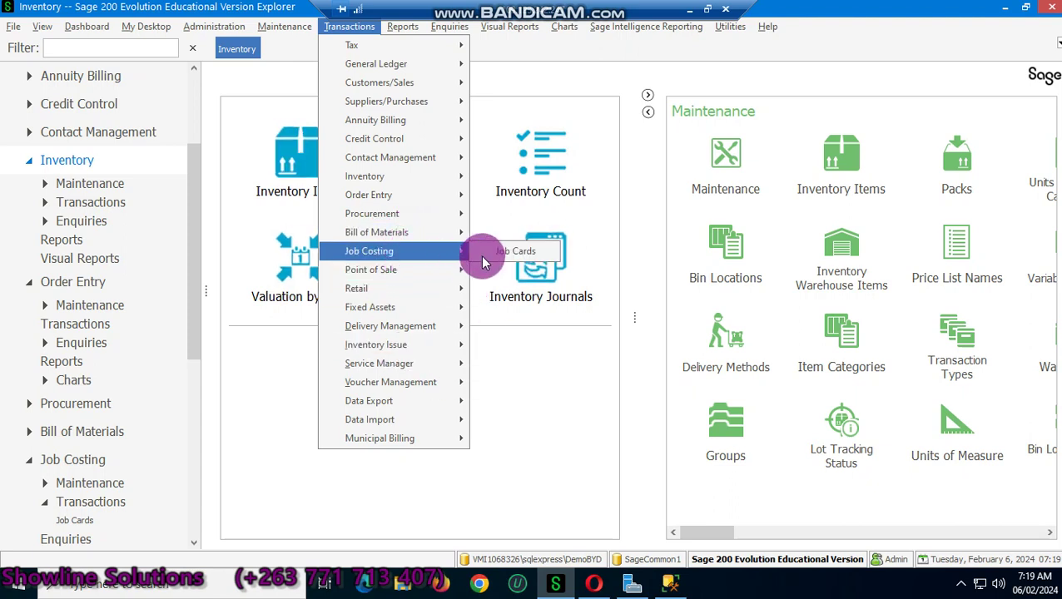
pyautogui.click(516, 251)
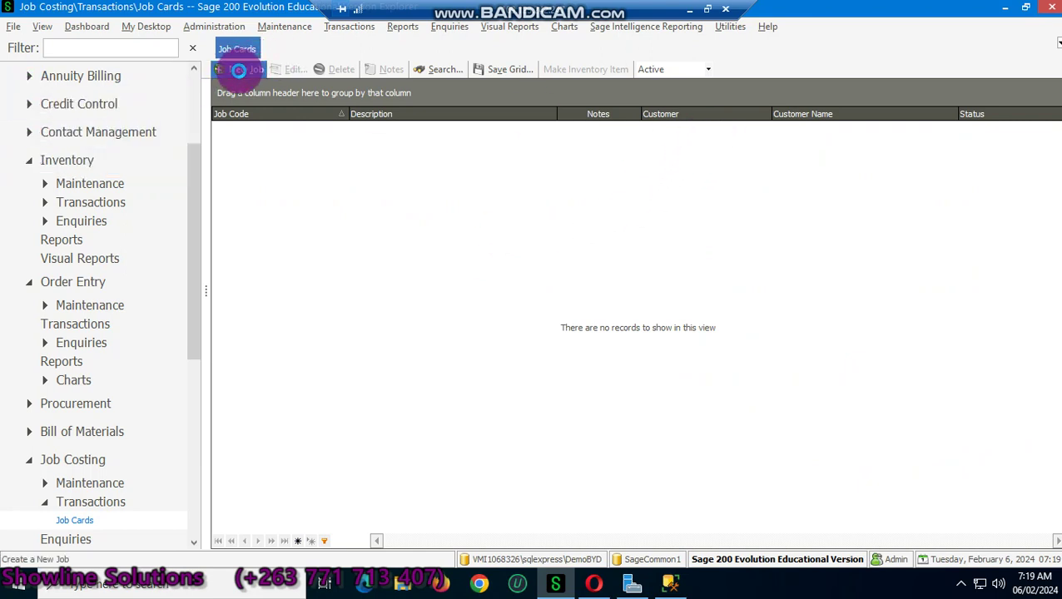
# Step: Create new job card JOB001 as a Quote, trying customer 'J' and then clearing the Customer field
pyautogui.click(239, 70)
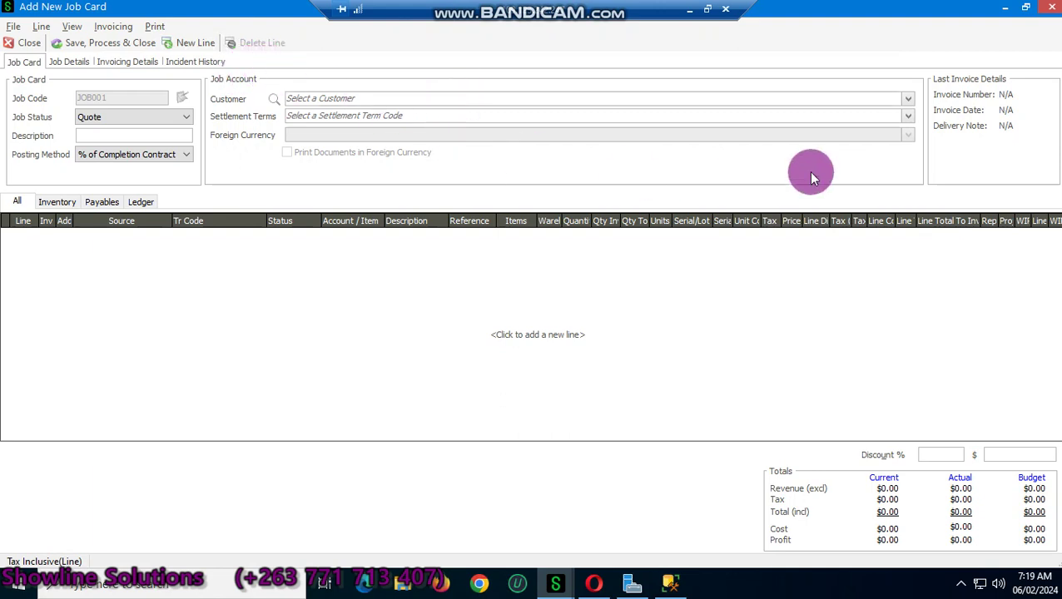
pyautogui.click(828, 100)
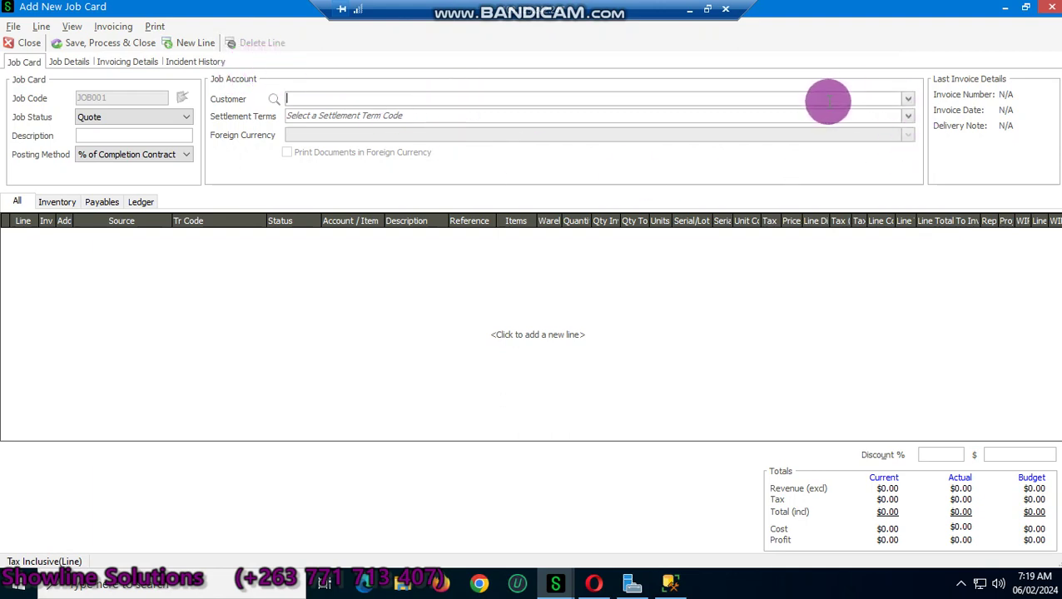
pyautogui.click(908, 101)
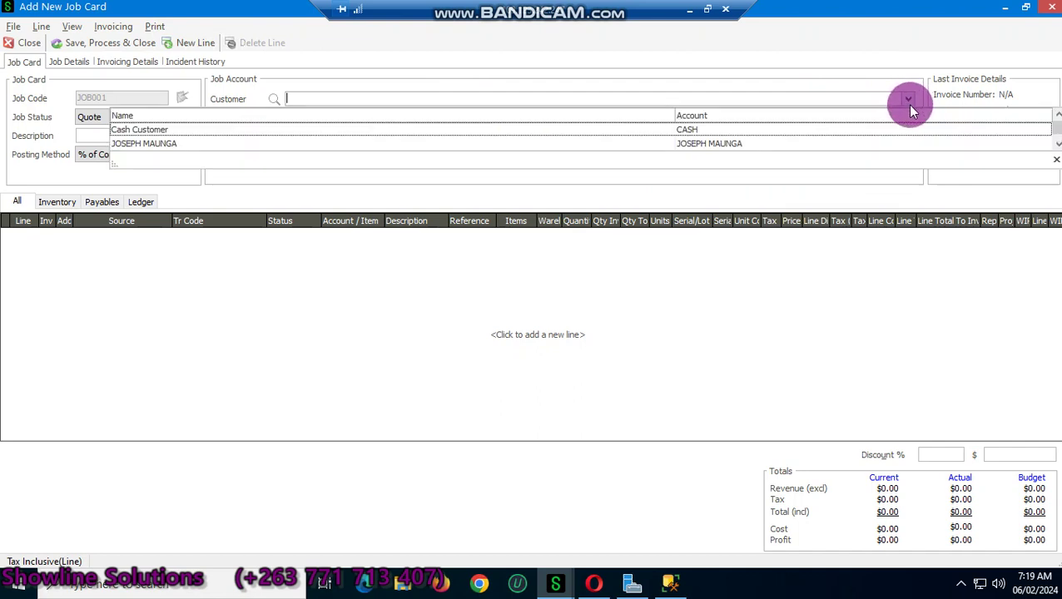
pyautogui.write('J')
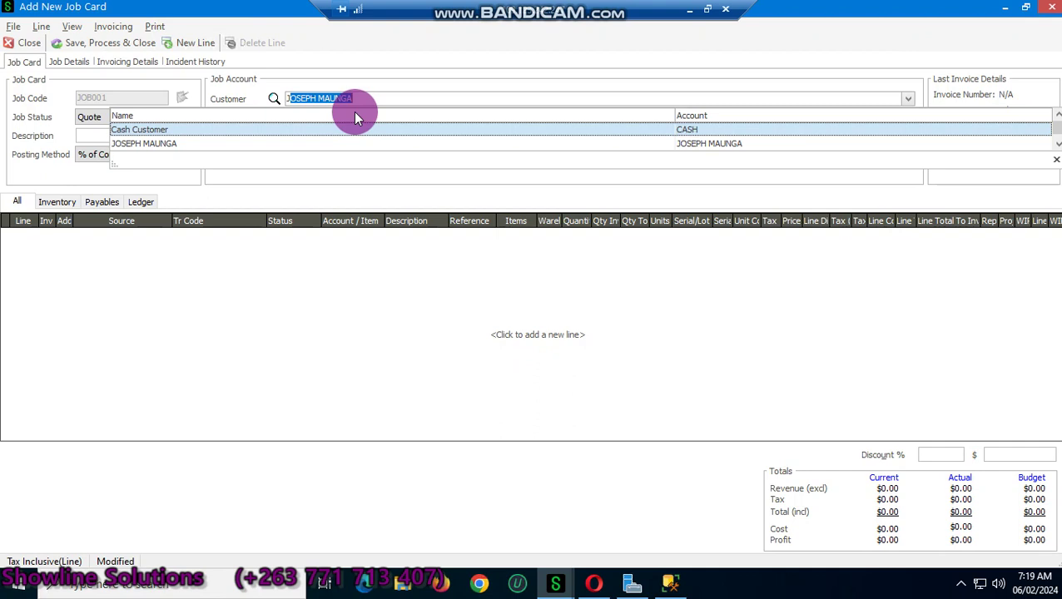
pyautogui.press('BackSpace')
pyautogui.press('BackSpace')
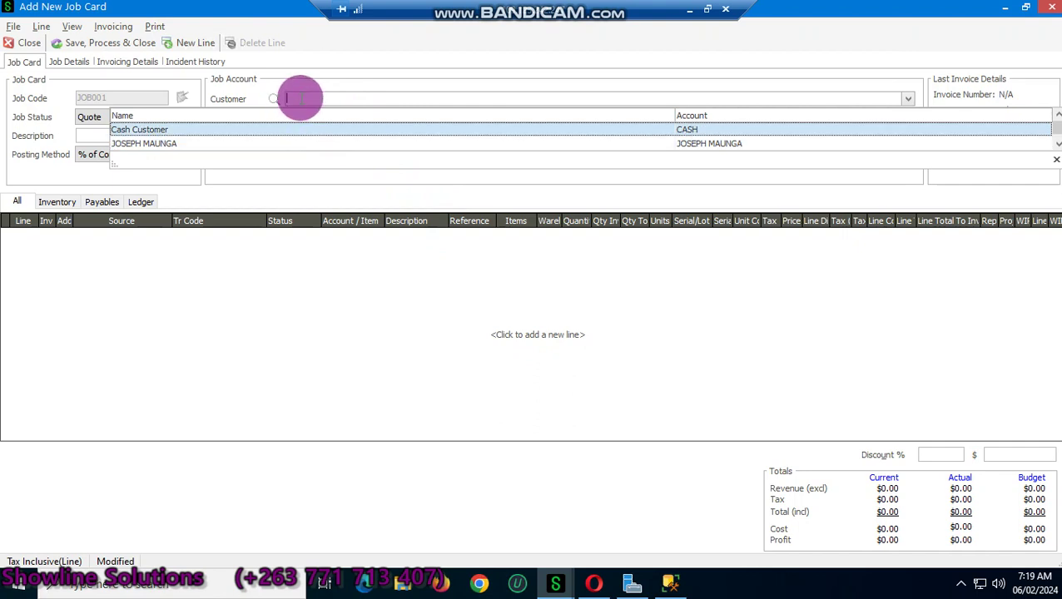
pyautogui.rightClick(296, 99)
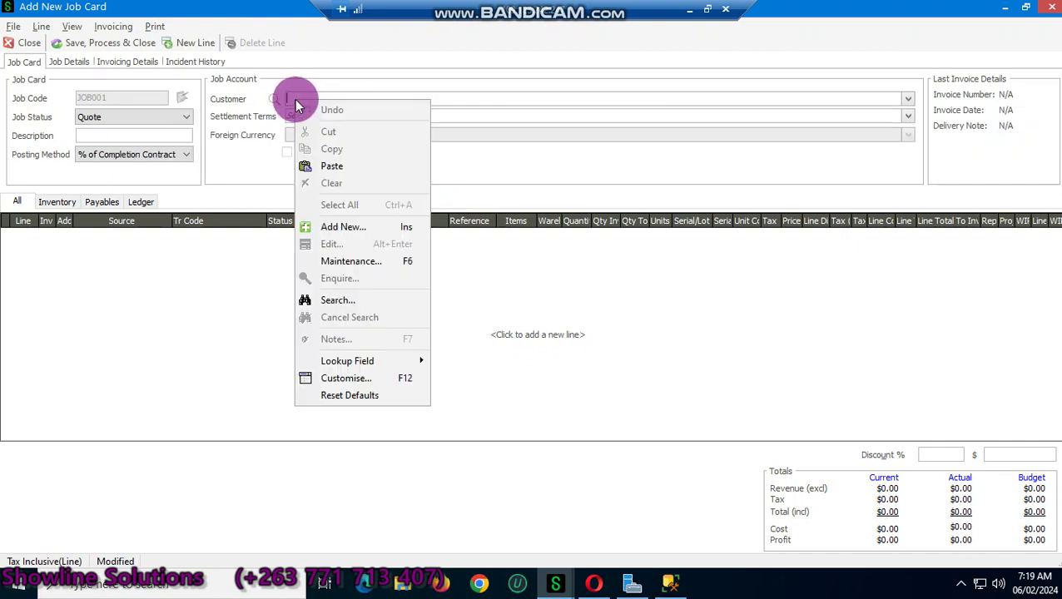
# Step: Start a new customer account from the Customer field and enter the customer's code
pyautogui.click(342, 226)
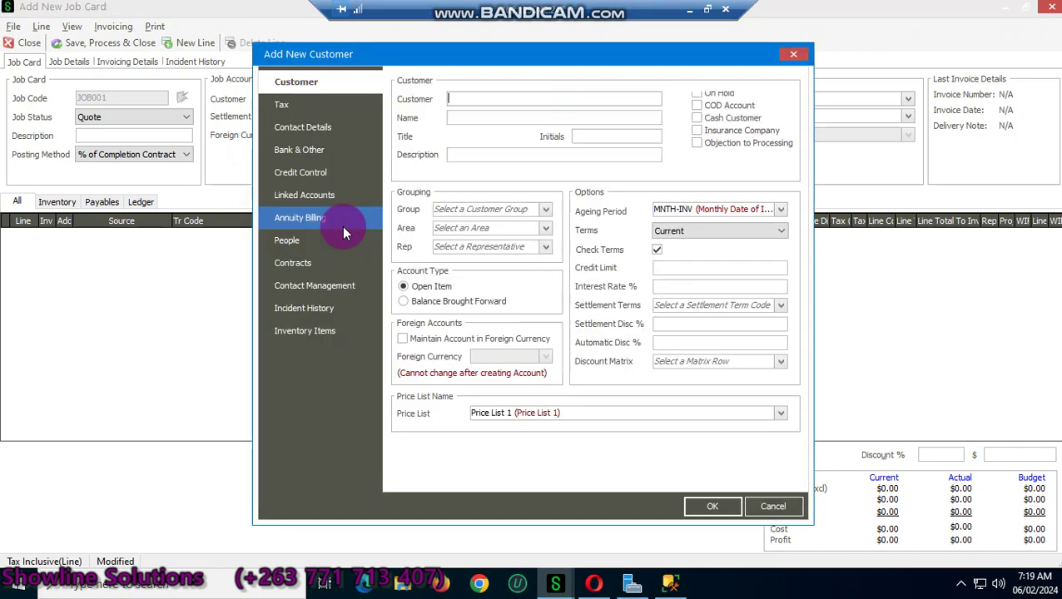
pyautogui.click(470, 100)
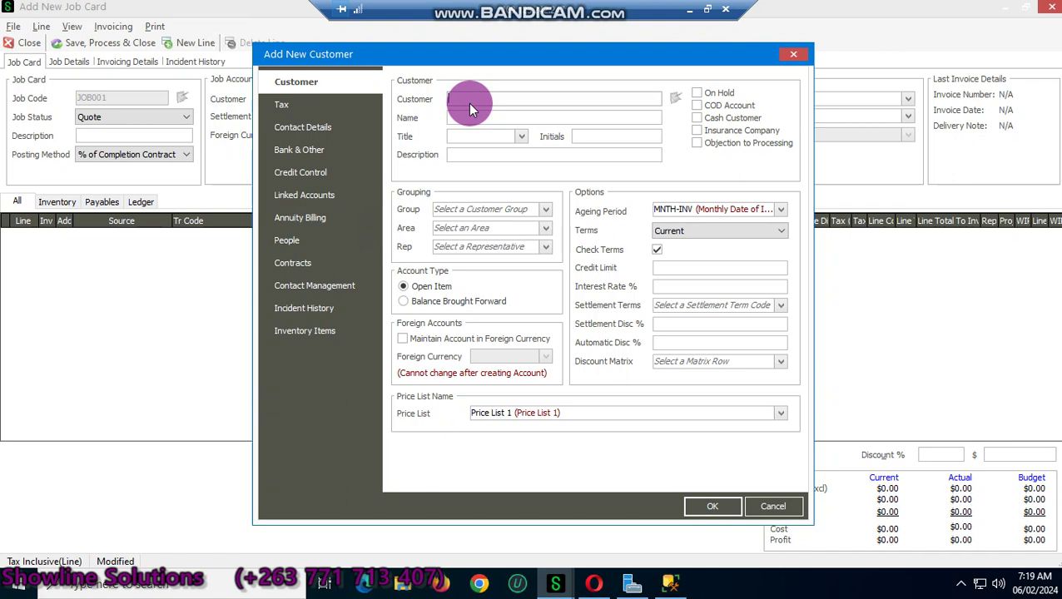
pyautogui.write('h')
pyautogui.press('BackSpace')
pyautogui.write('Hab')
pyautogui.press('BackSpace')
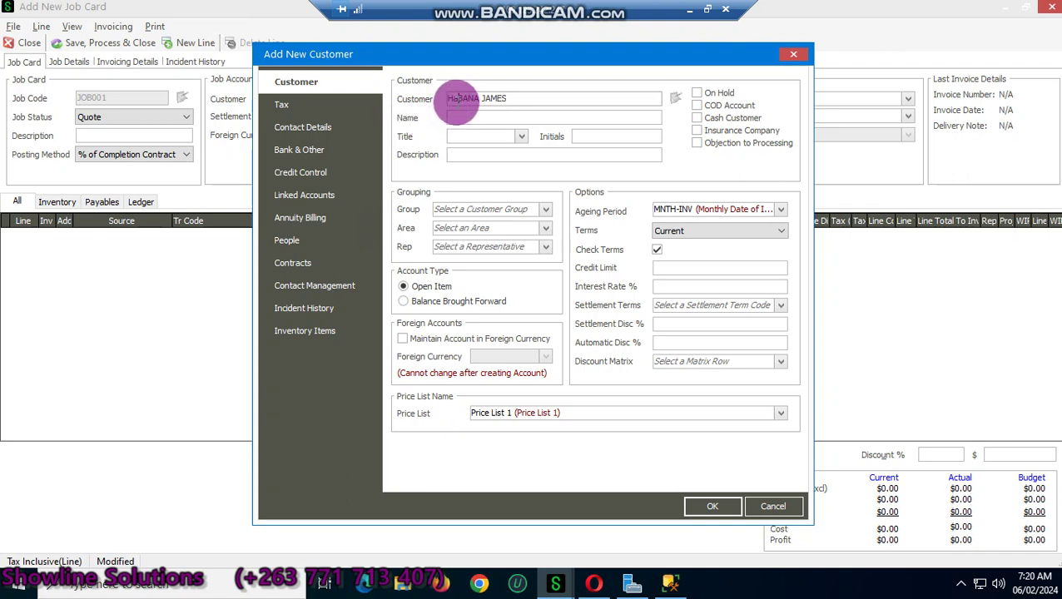
pyautogui.write('A')
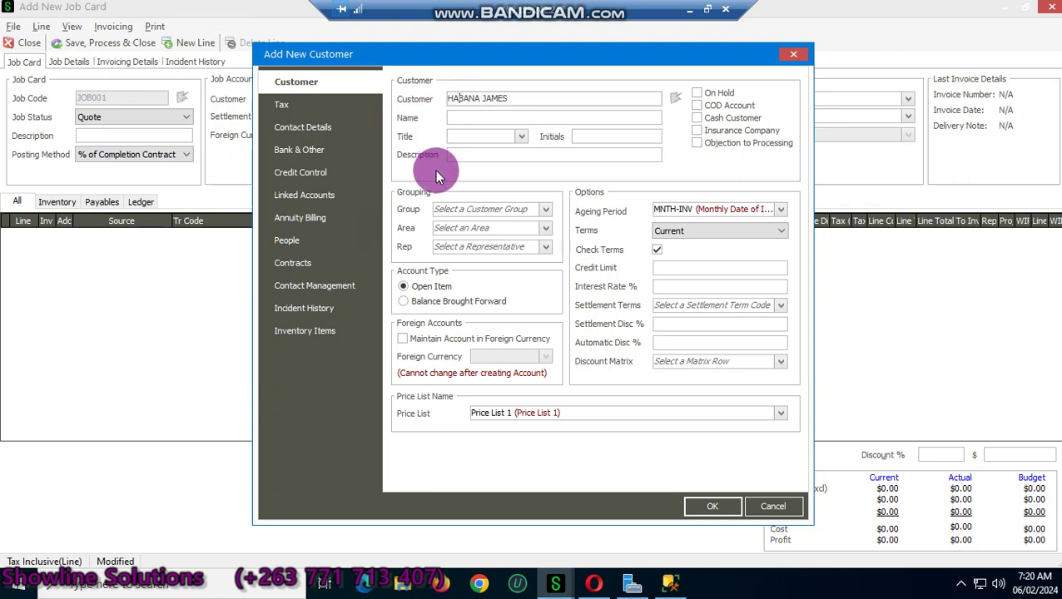
# Step: Review the customer's Contact Details page, then save the new account onto the job card
pyautogui.click(351, 158)
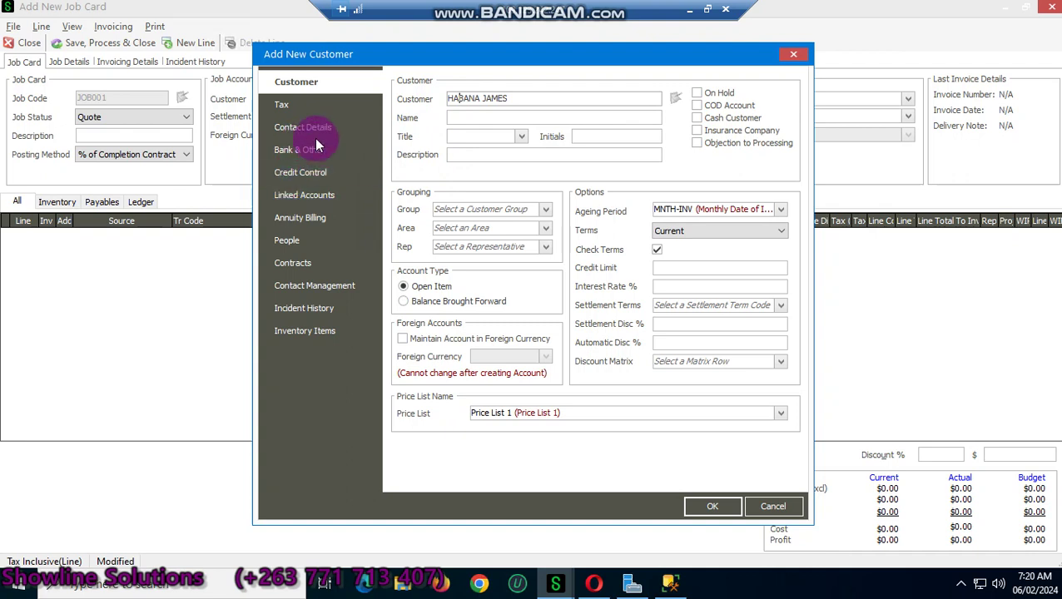
pyautogui.click(308, 130)
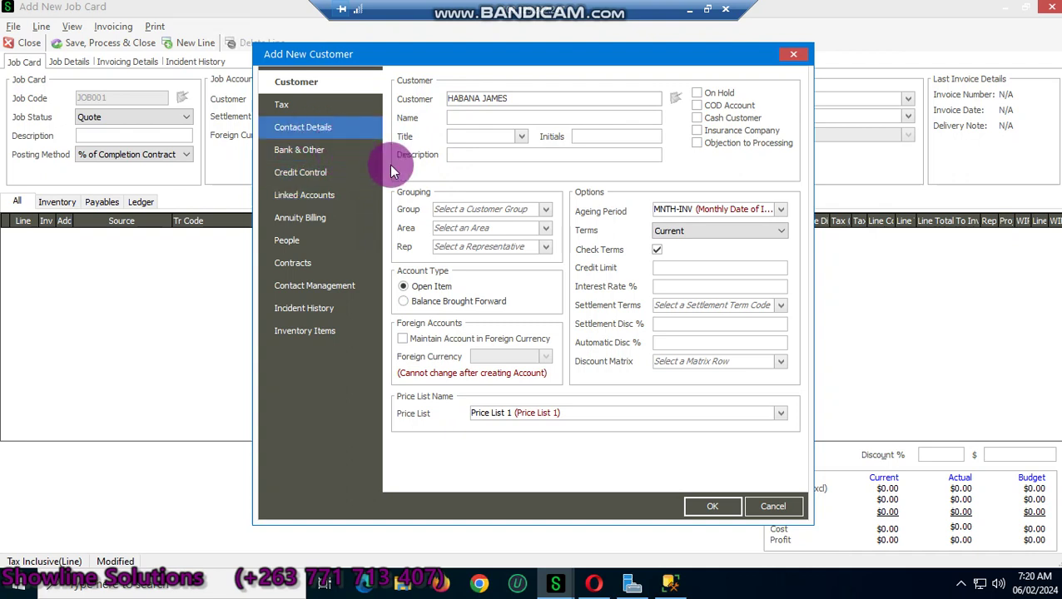
pyautogui.click(295, 165)
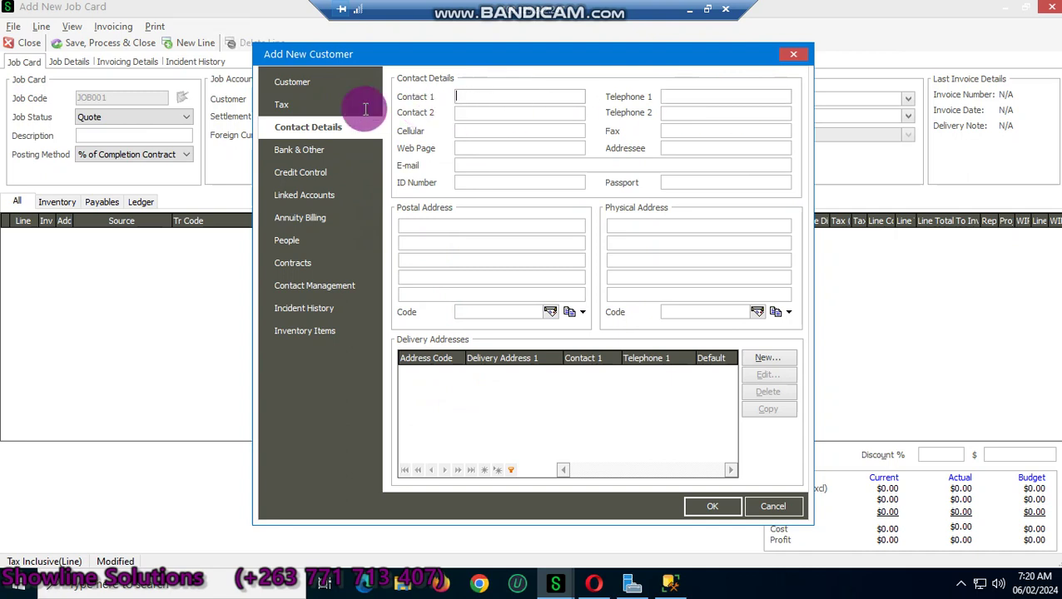
pyautogui.click(288, 84)
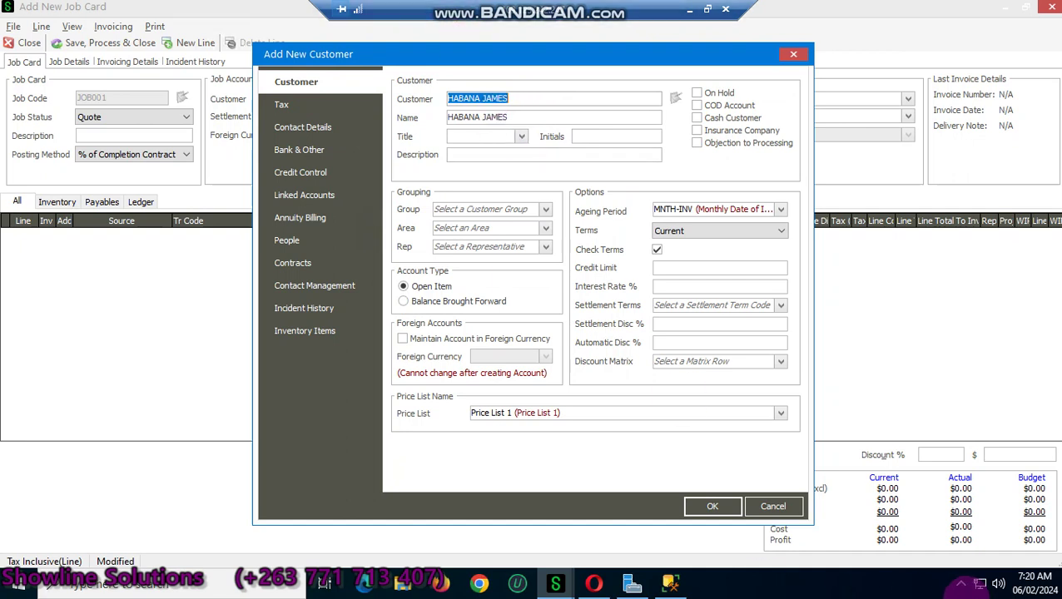
pyautogui.click(698, 510)
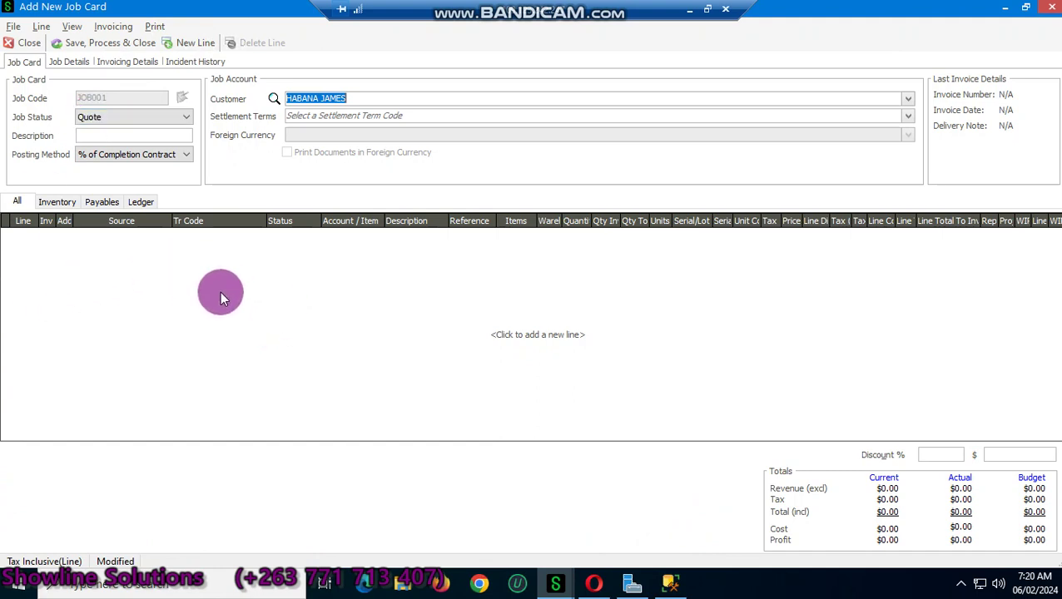
# Step: Add the first job card line with transaction code ST and item Job 1
pyautogui.click(256, 294)
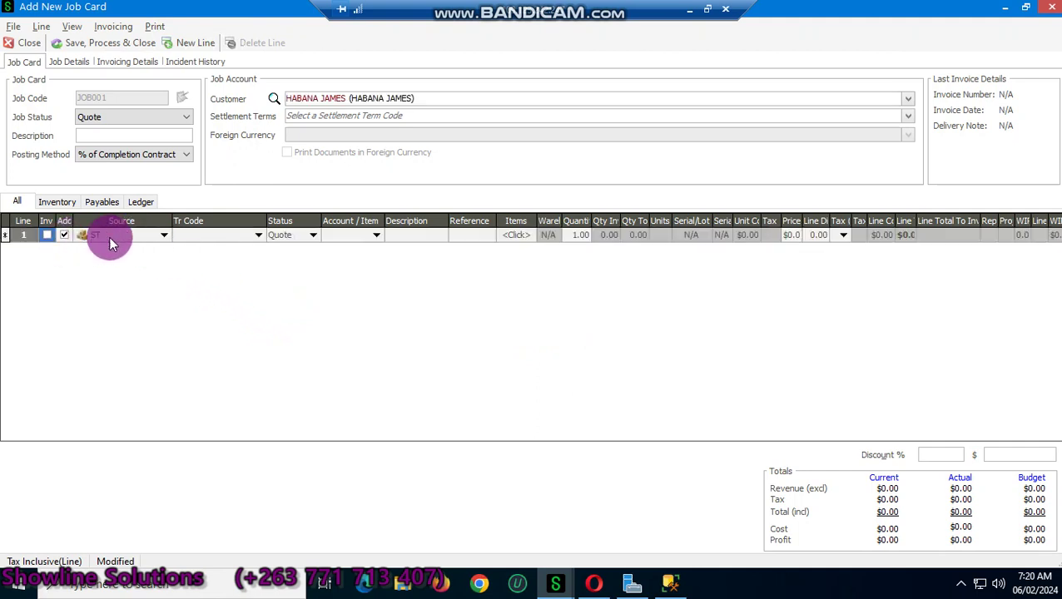
pyautogui.click(286, 239)
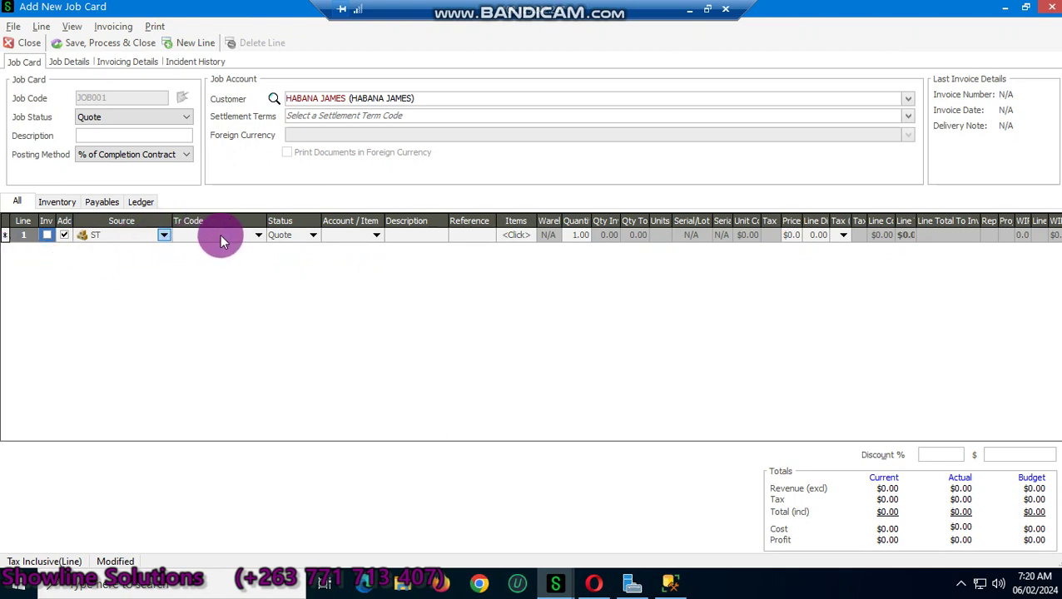
pyautogui.click(253, 235)
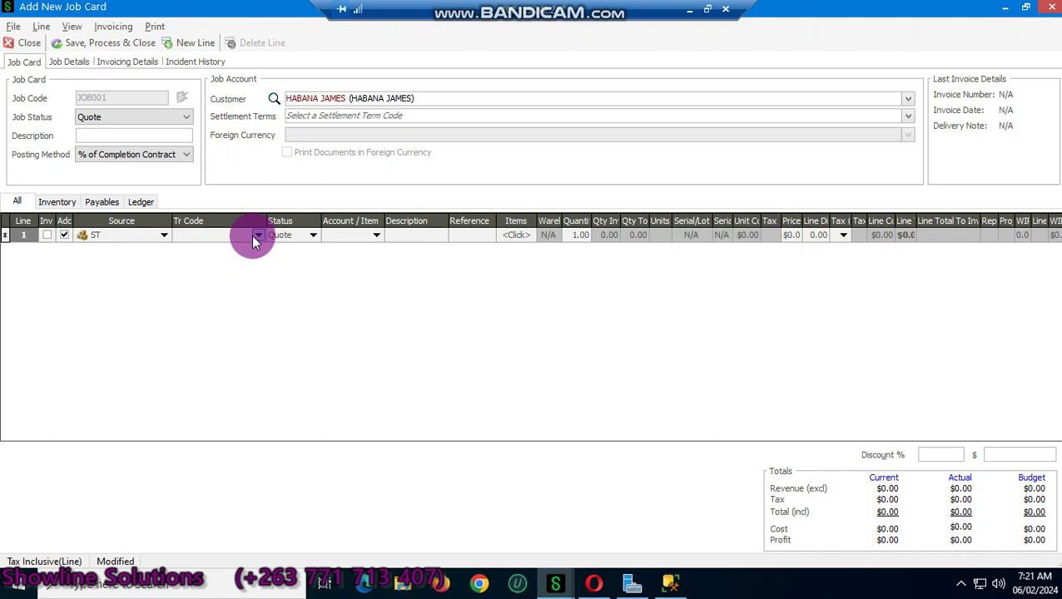
pyautogui.click(251, 235)
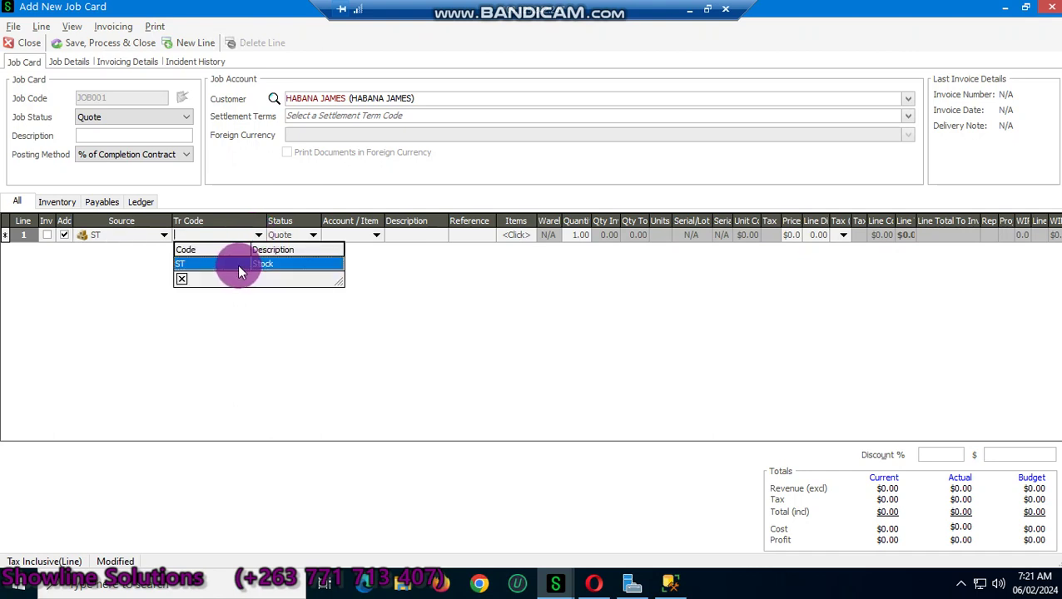
pyautogui.click(238, 263)
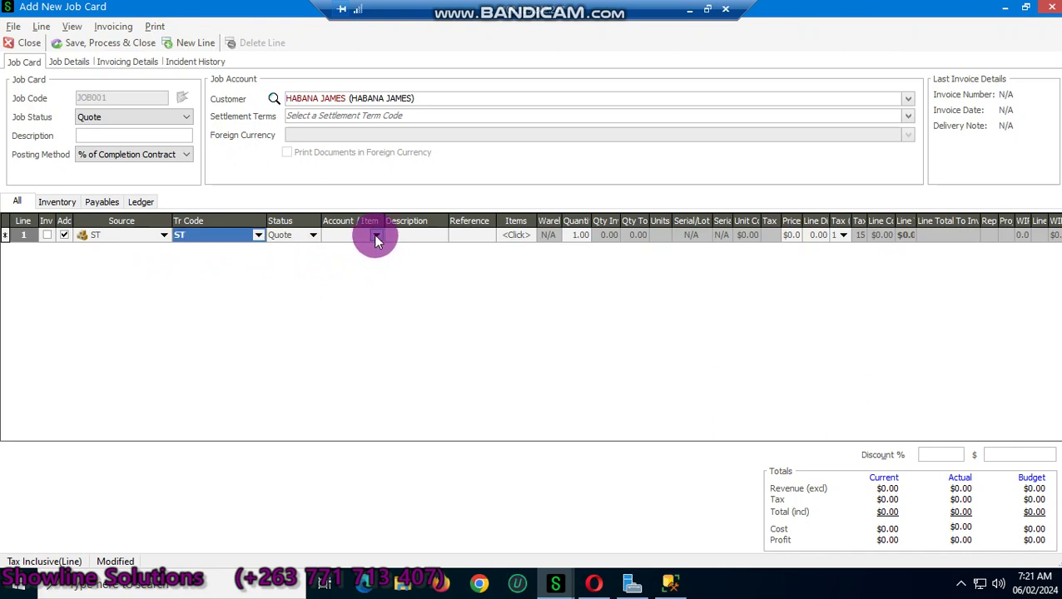
pyautogui.click(376, 237)
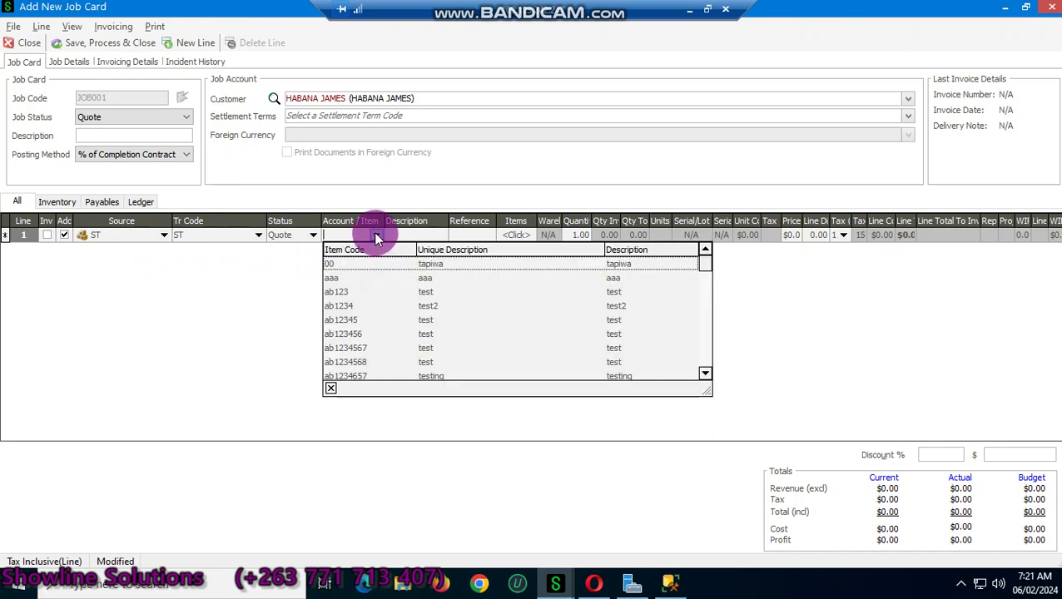
pyautogui.press('Down')
pyautogui.press('Down')
pyautogui.press('Down')
pyautogui.press('Down')
pyautogui.press('Down')
pyautogui.press('Down')
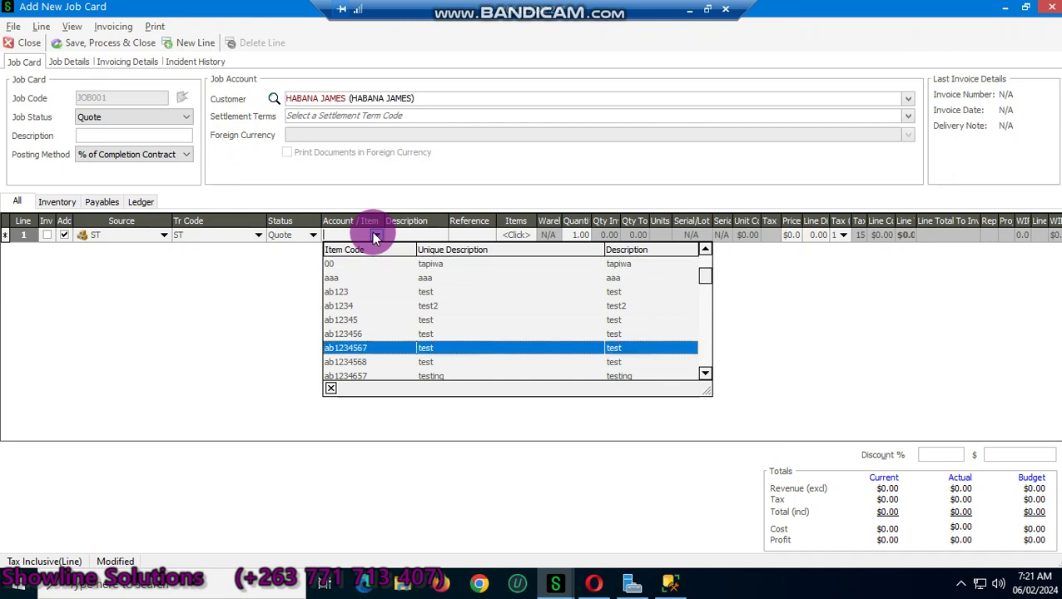
pyautogui.write('Job 1')
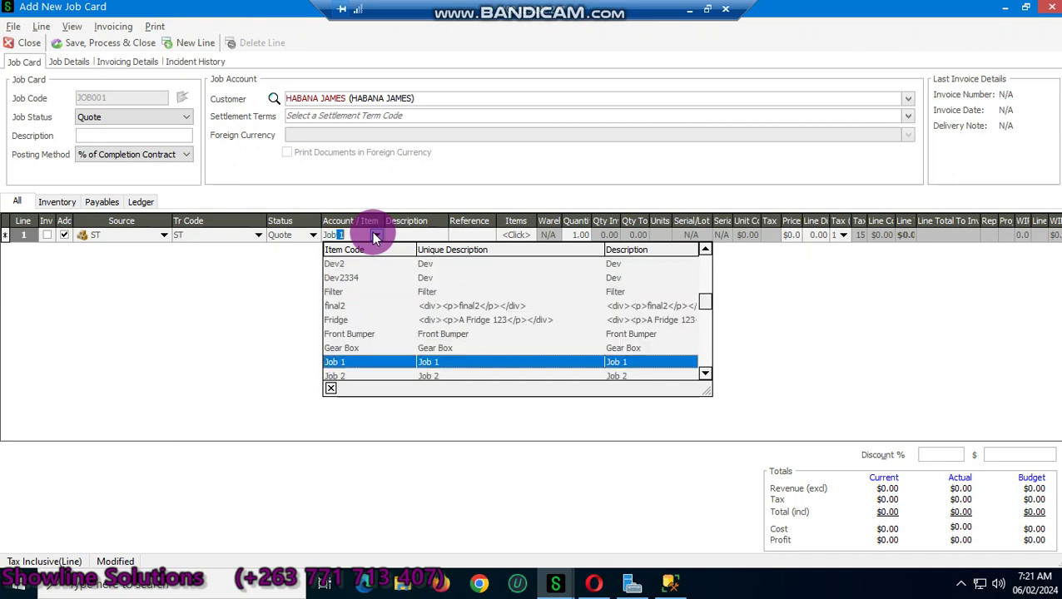
pyautogui.press('Up')
pyautogui.press('Up')
pyautogui.press('Up')
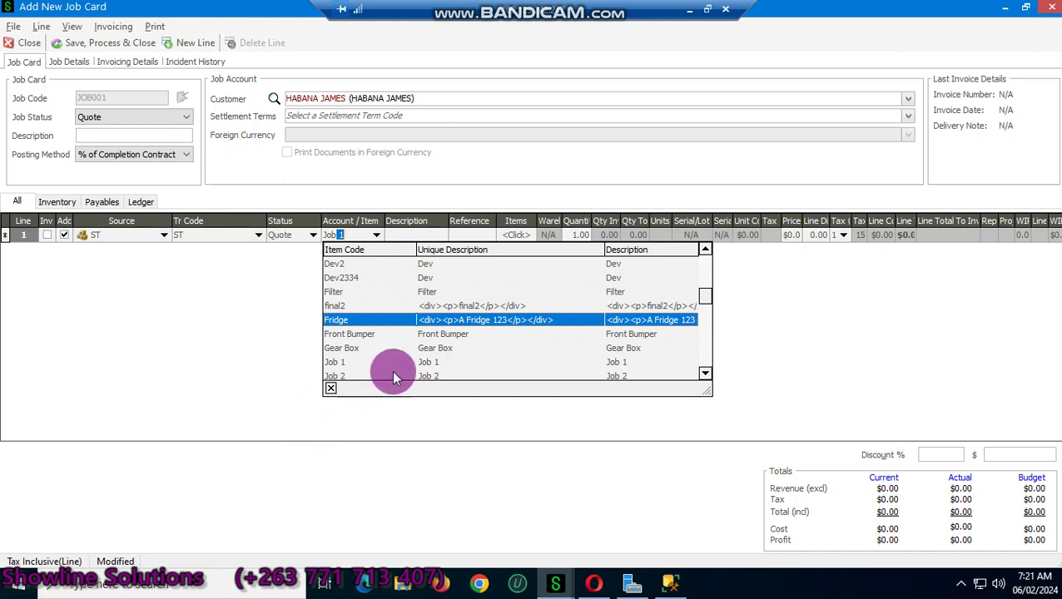
pyautogui.scroll(-3, 346, 362)
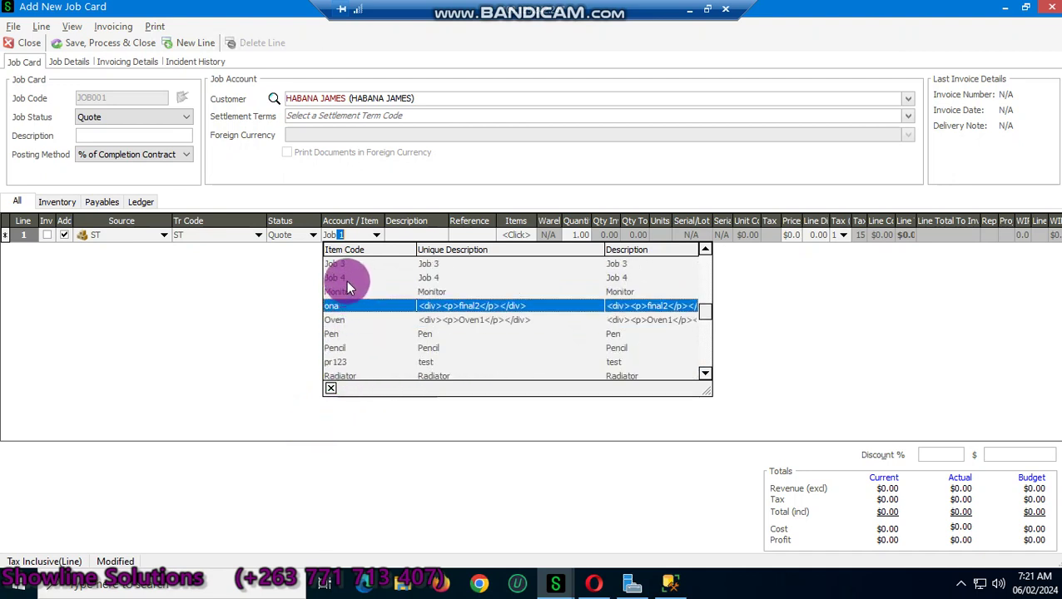
pyautogui.scroll(1, 350, 301)
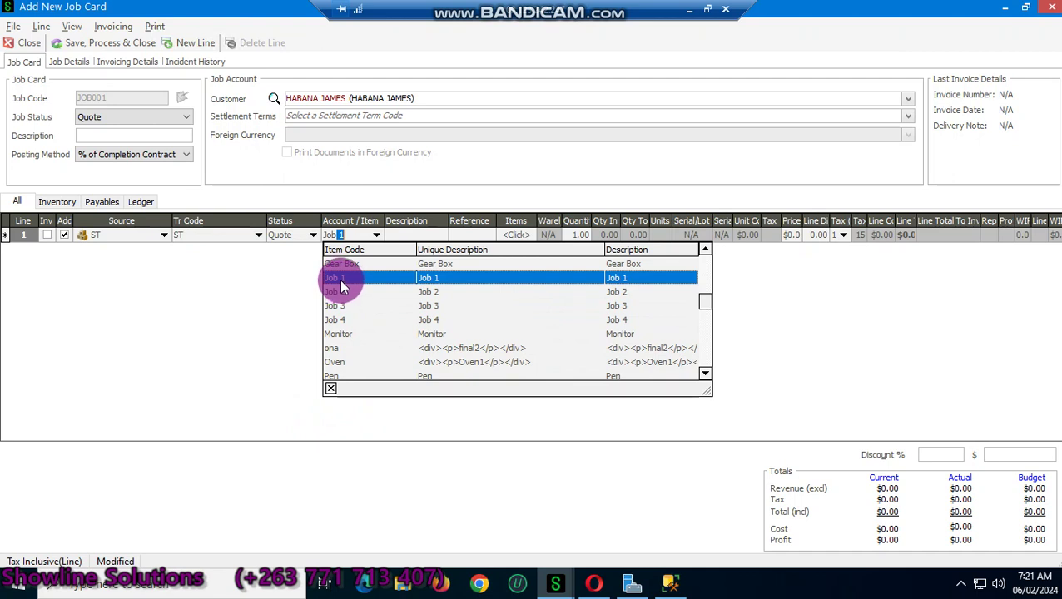
pyautogui.click(340, 281)
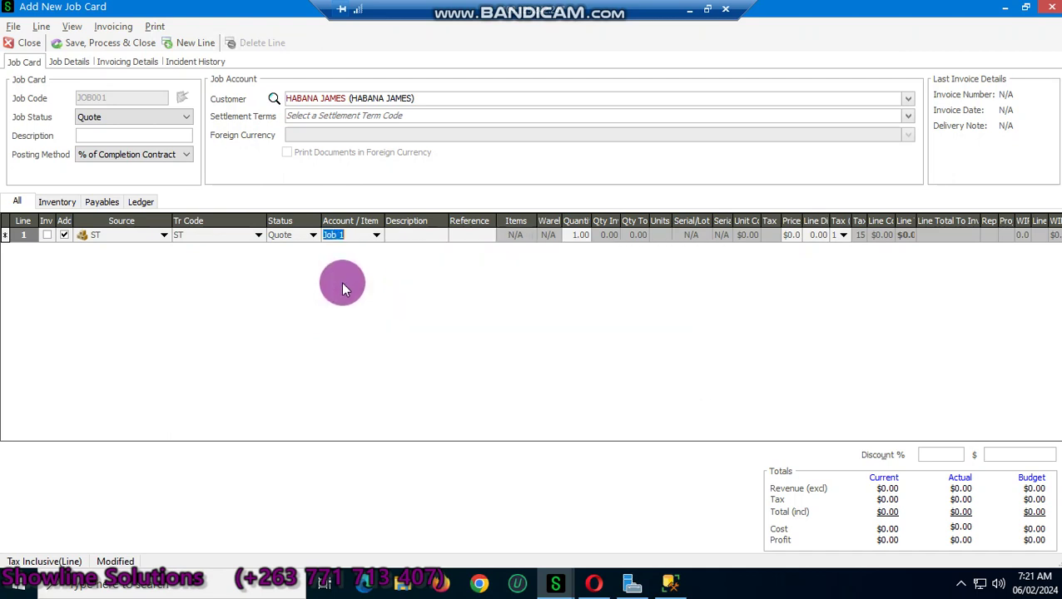
# Step: Price the Job 1 line at 0.1 and commit it, starting line 2
pyautogui.press('Tab')
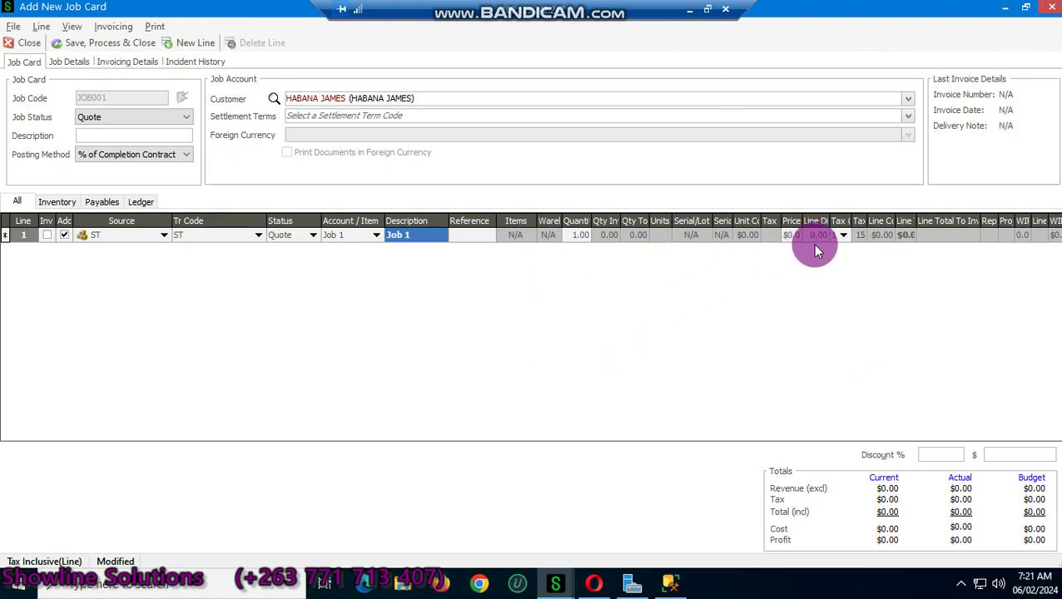
pyautogui.click(790, 238)
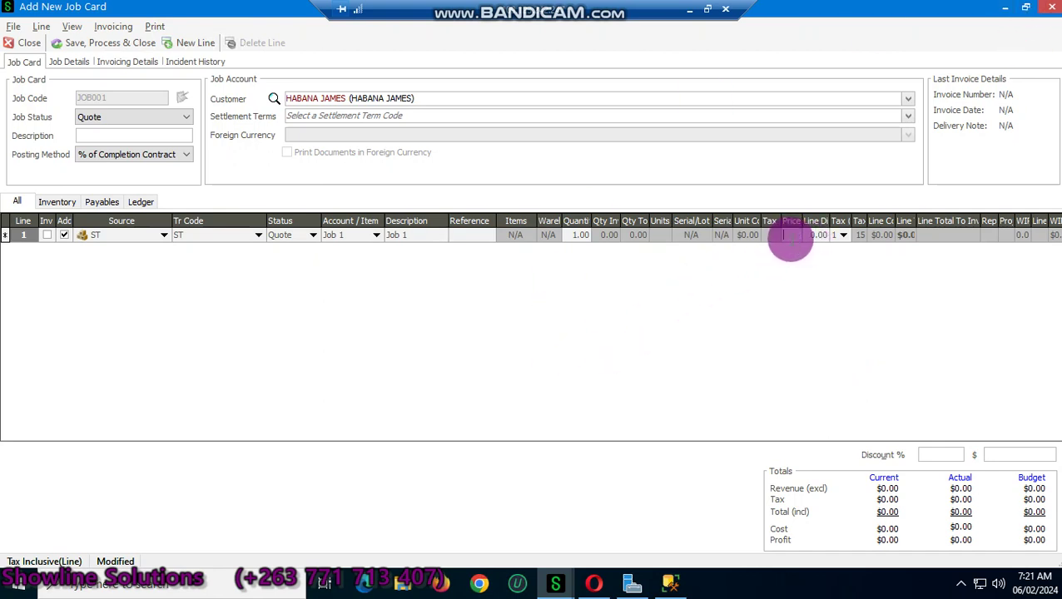
pyautogui.write('0.1')
pyautogui.press('Tab')
pyautogui.press('Return')
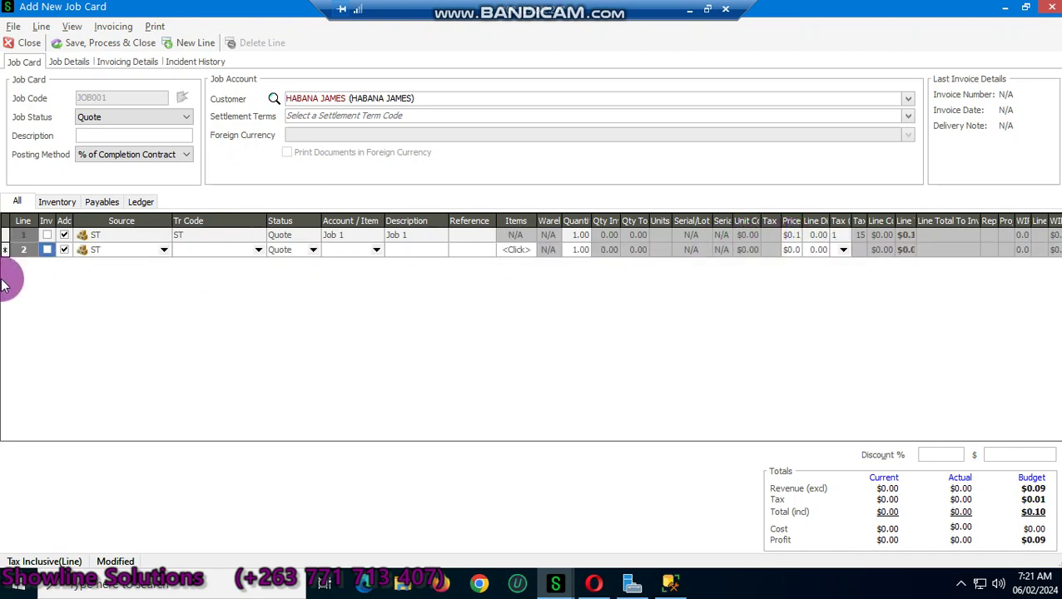
# Step: Add the line note 'Body Works , attend to front bumber and lights' to the Job 1 line
pyautogui.rightClick(293, 241)
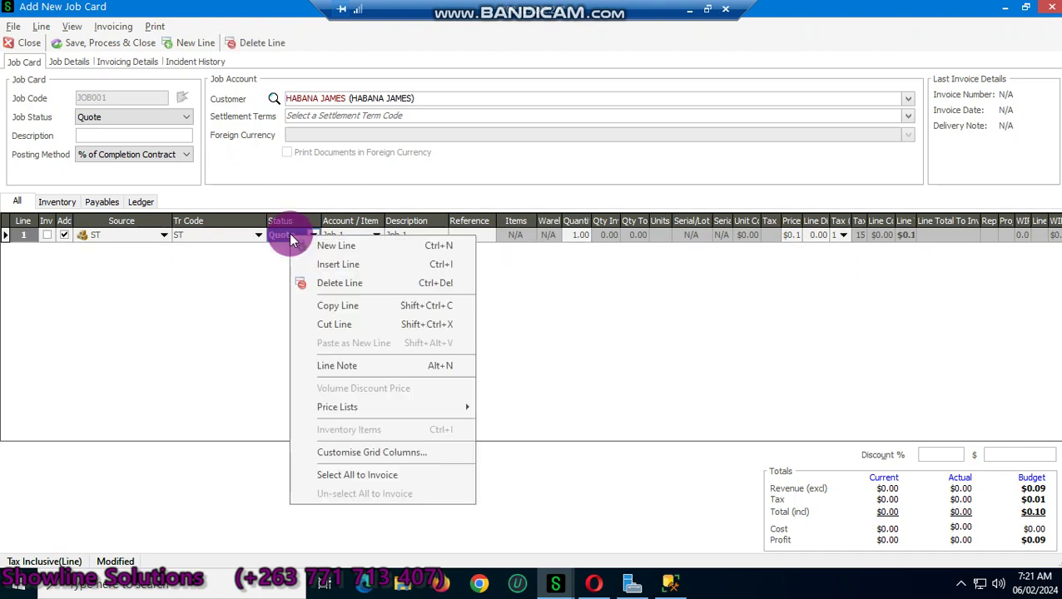
pyautogui.click(324, 367)
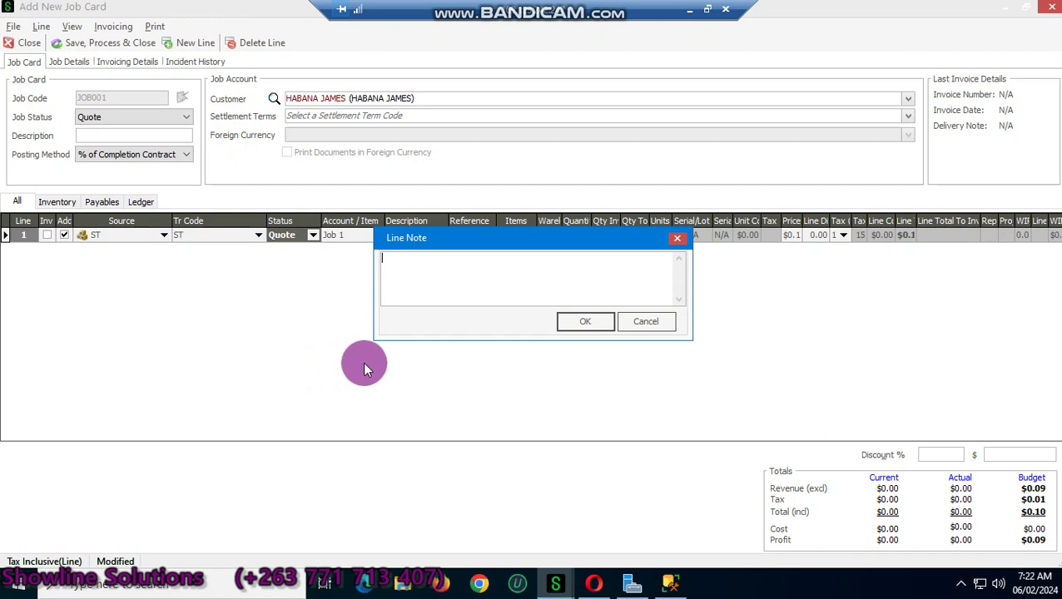
pyautogui.write('b')
pyautogui.press('BackSpace')
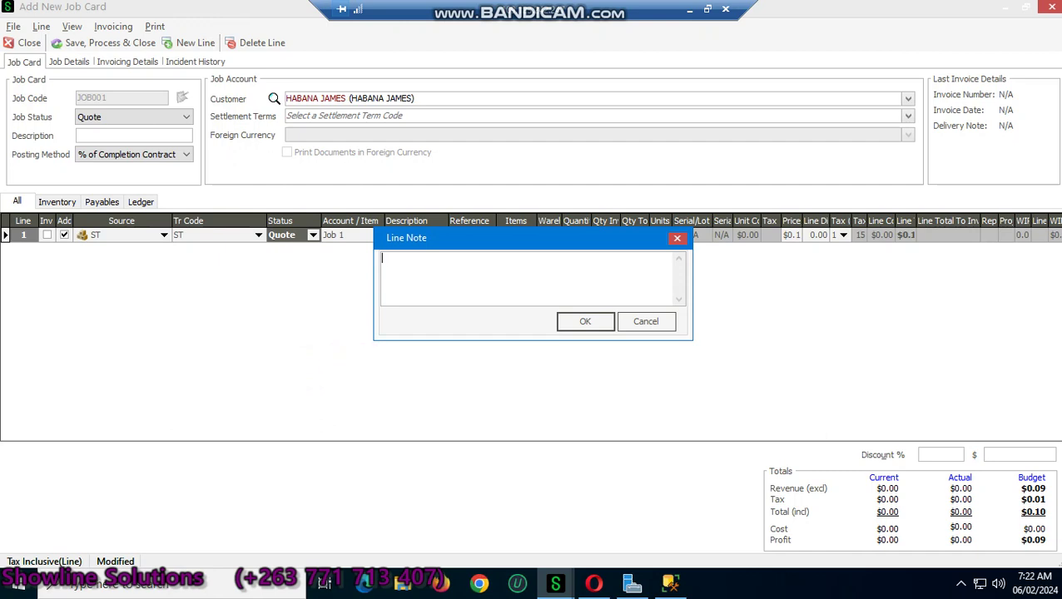
pyautogui.write('Body W')
pyautogui.write('rks , attend to front bu')
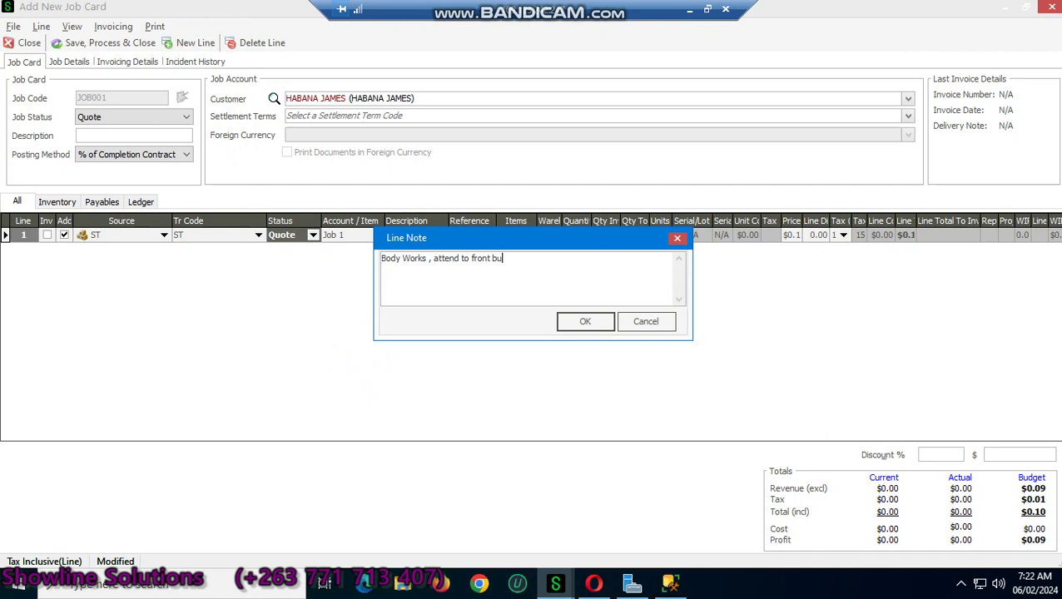
pyautogui.write('mber ')
pyautogui.write('and ')
pyautogui.write('tail')
pyautogui.press('BackSpace')
pyautogui.press('BackSpace')
pyautogui.press('BackSpace')
pyautogui.press('BackSpace')
pyautogui.press('BackSpace')
pyautogui.write('lights')
pyautogui.click(574, 325)
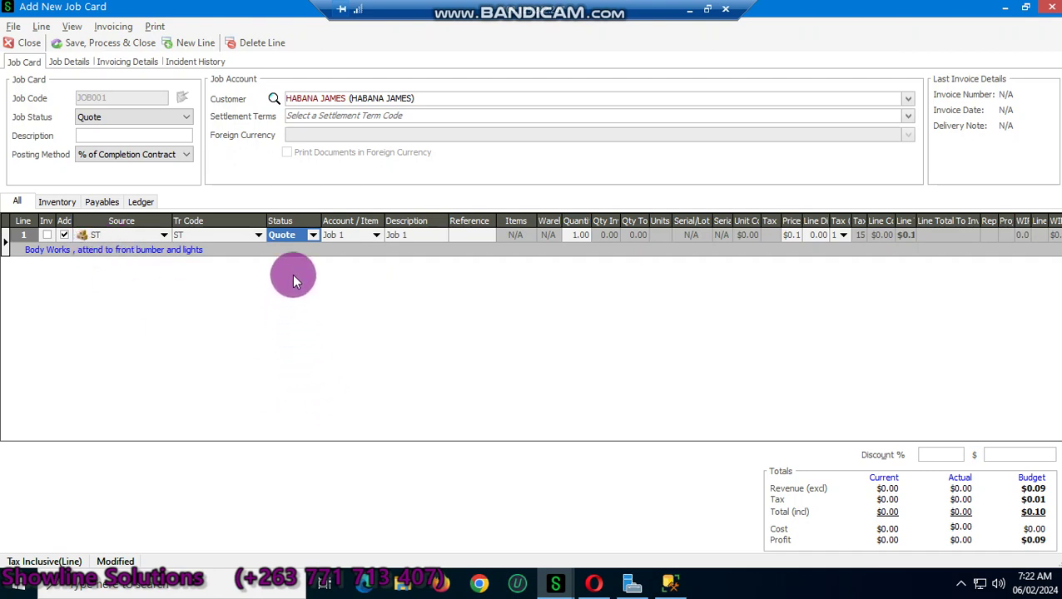
# Step: Add line 2 with transaction code ST and item Front Bumper
pyautogui.rightClick(295, 248)
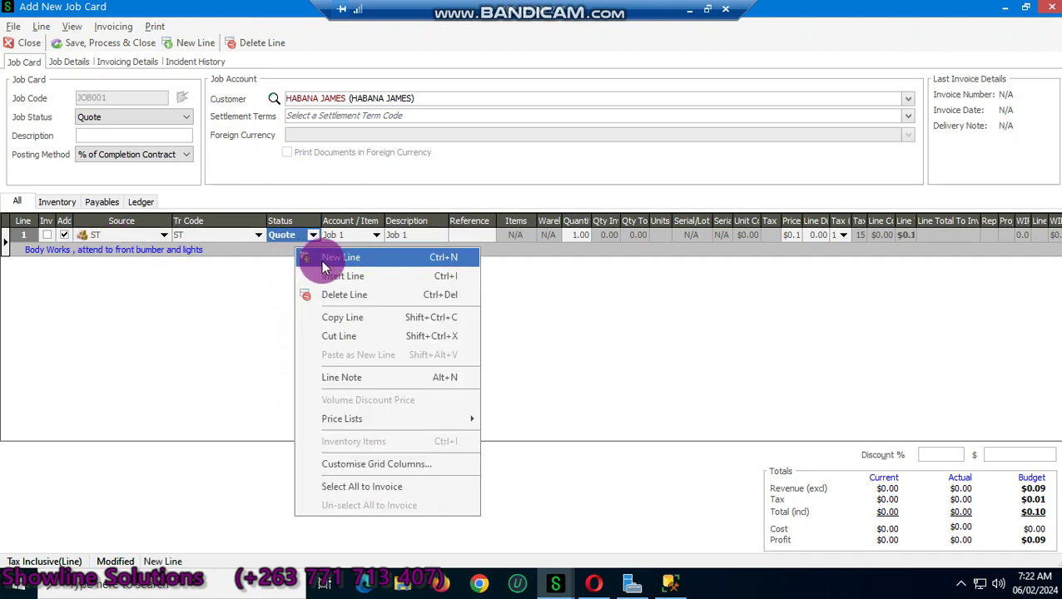
pyautogui.click(321, 258)
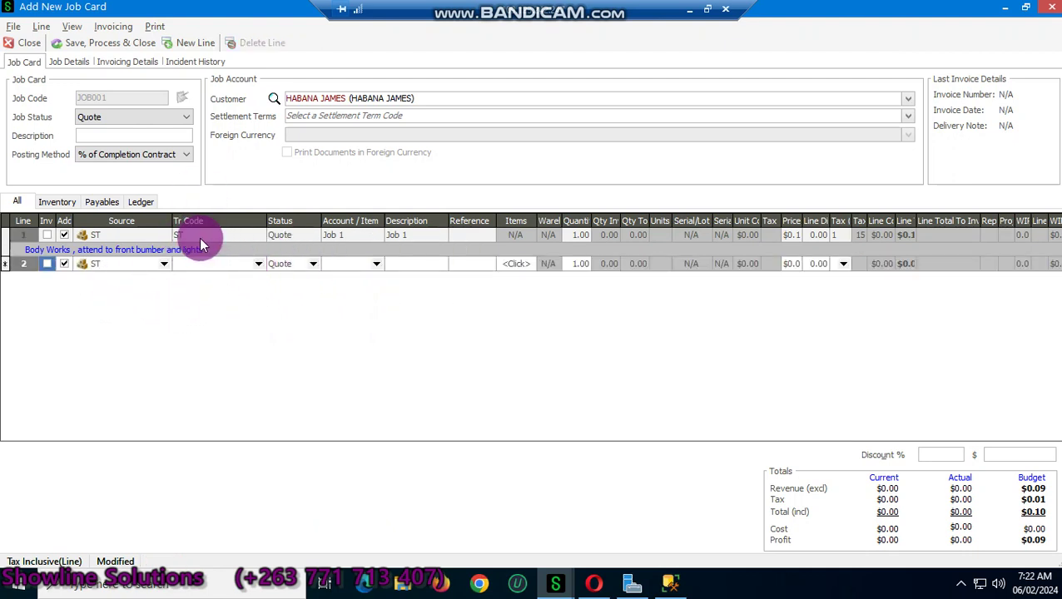
pyautogui.click(258, 264)
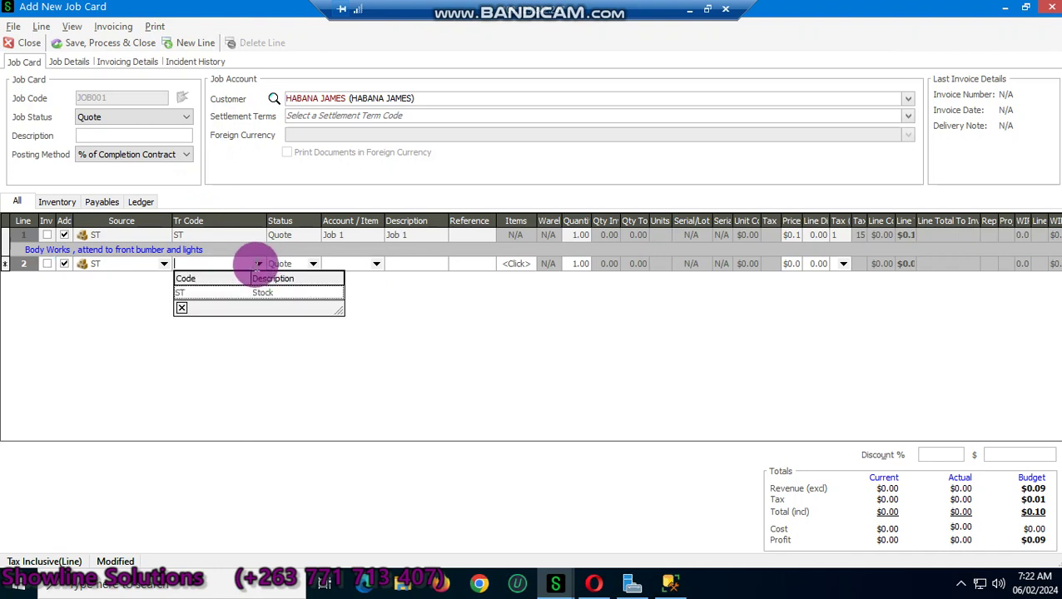
pyautogui.click(274, 292)
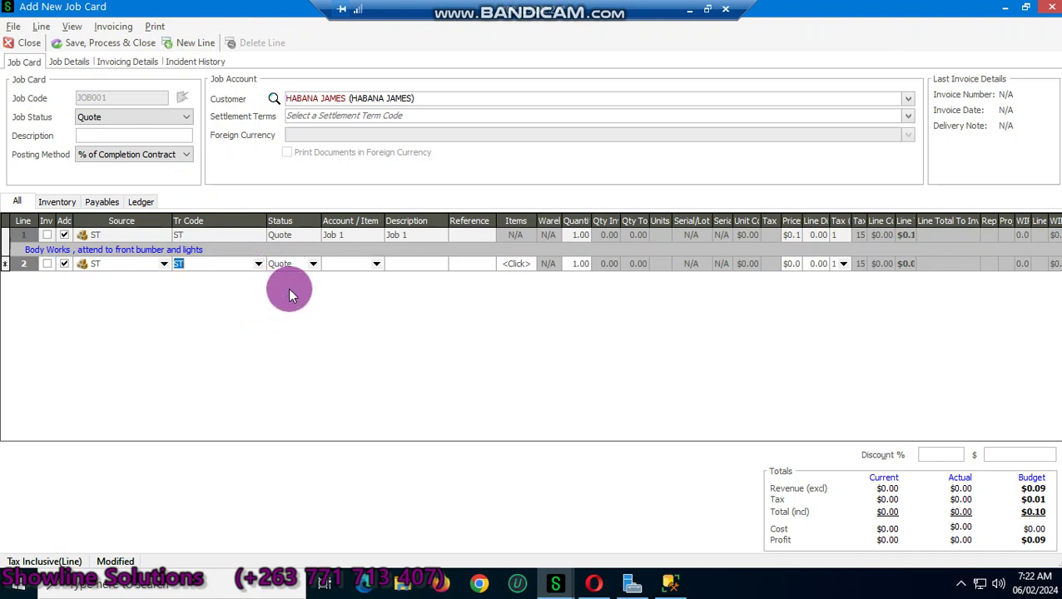
pyautogui.click(377, 265)
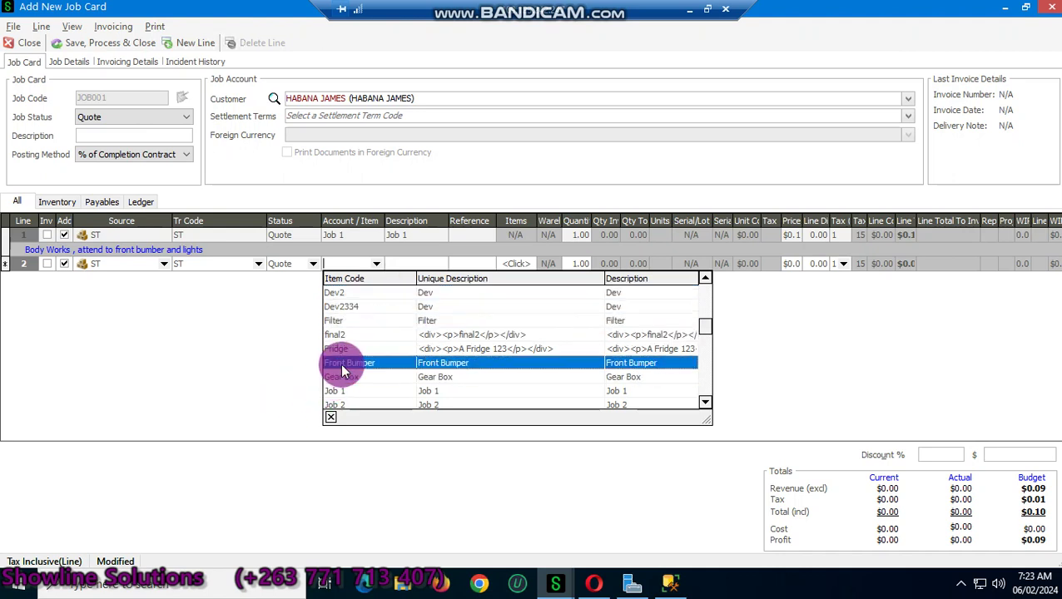
pyautogui.write('Fr')
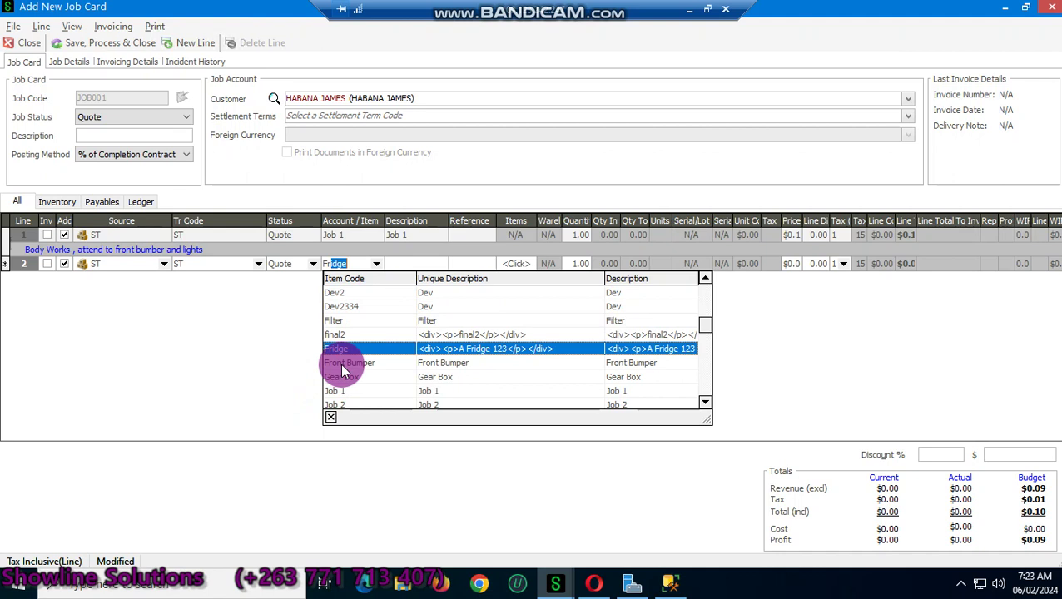
pyautogui.write('ont Bumper')
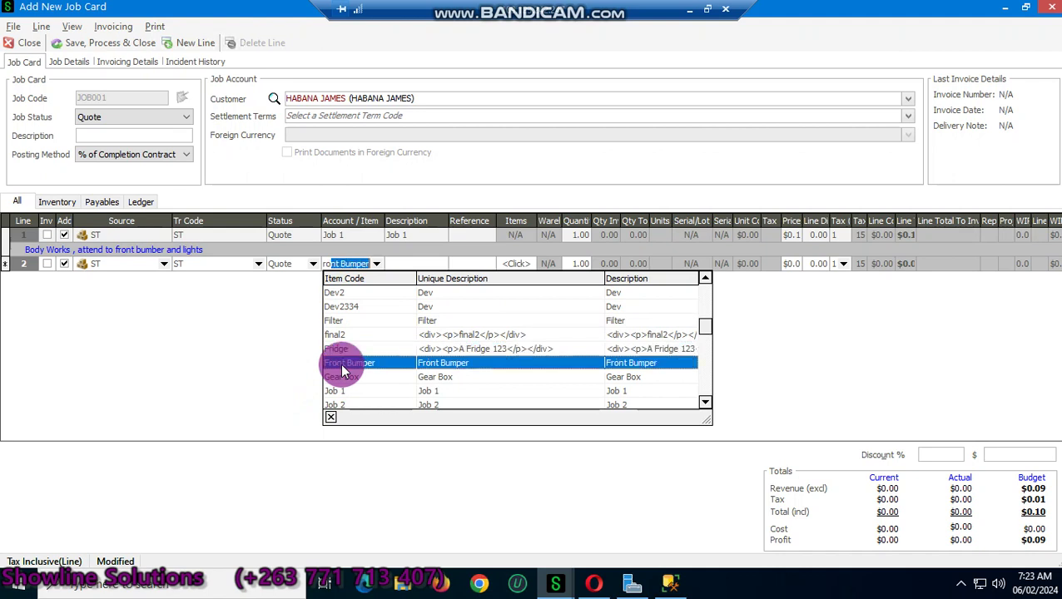
pyautogui.press('Tab')
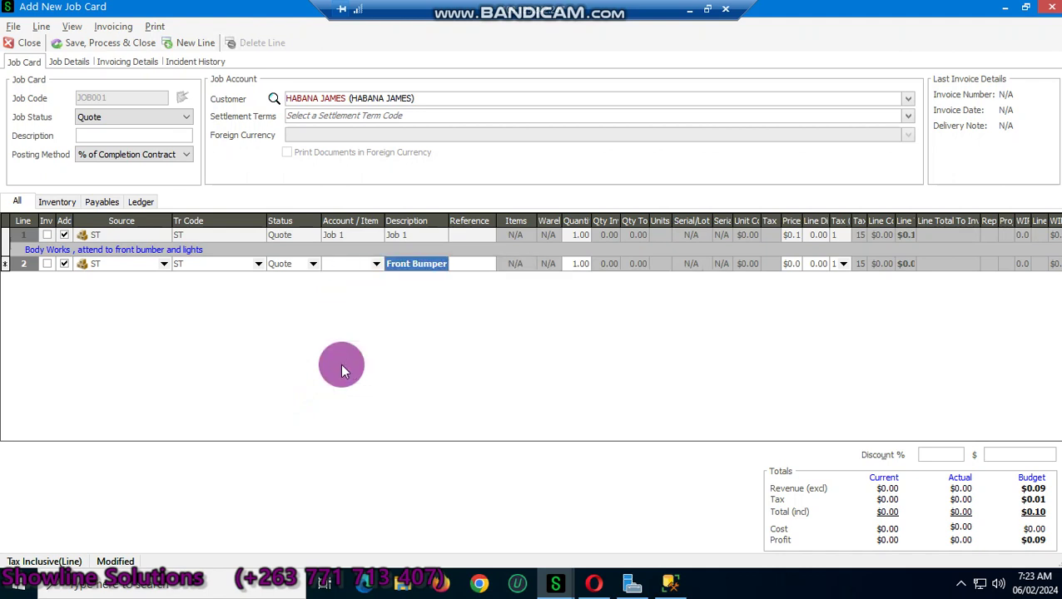
# Step: Price the Front Bumper line at 120 and commit it
pyautogui.press('Tab')
pyautogui.press('Tab')
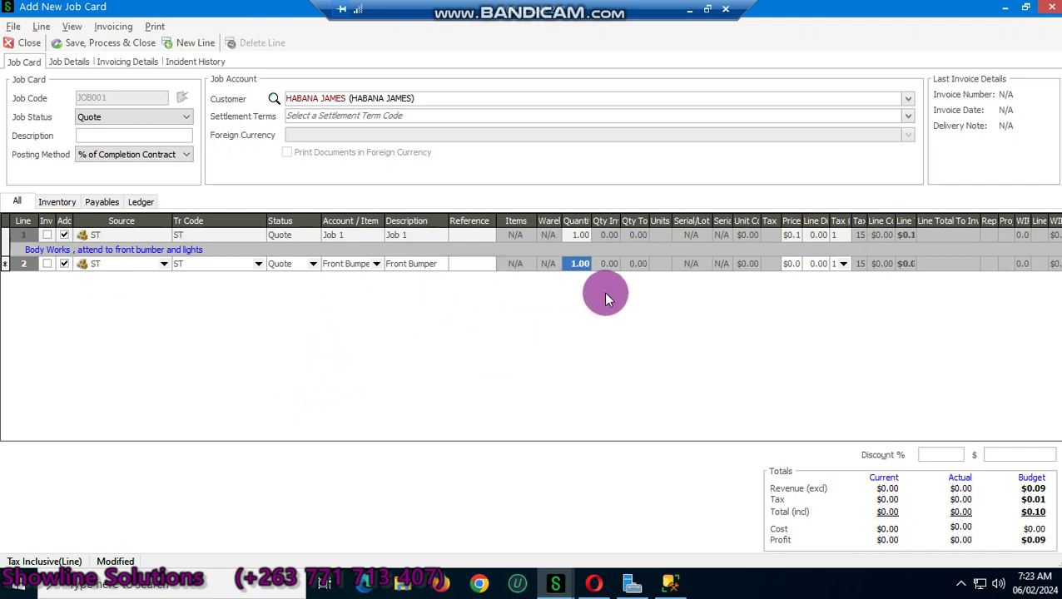
pyautogui.press('Tab')
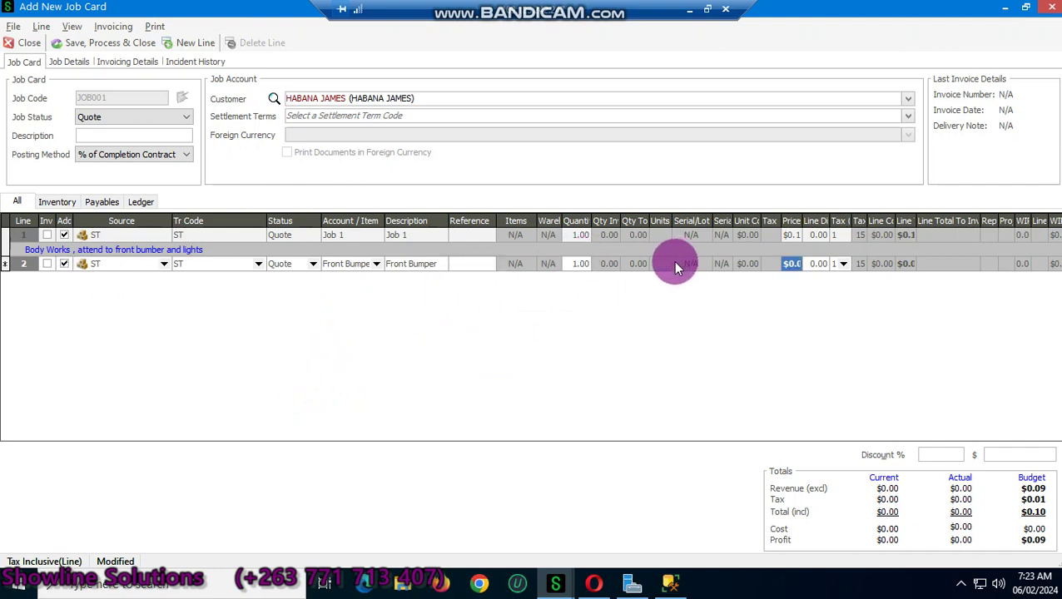
pyautogui.write('120')
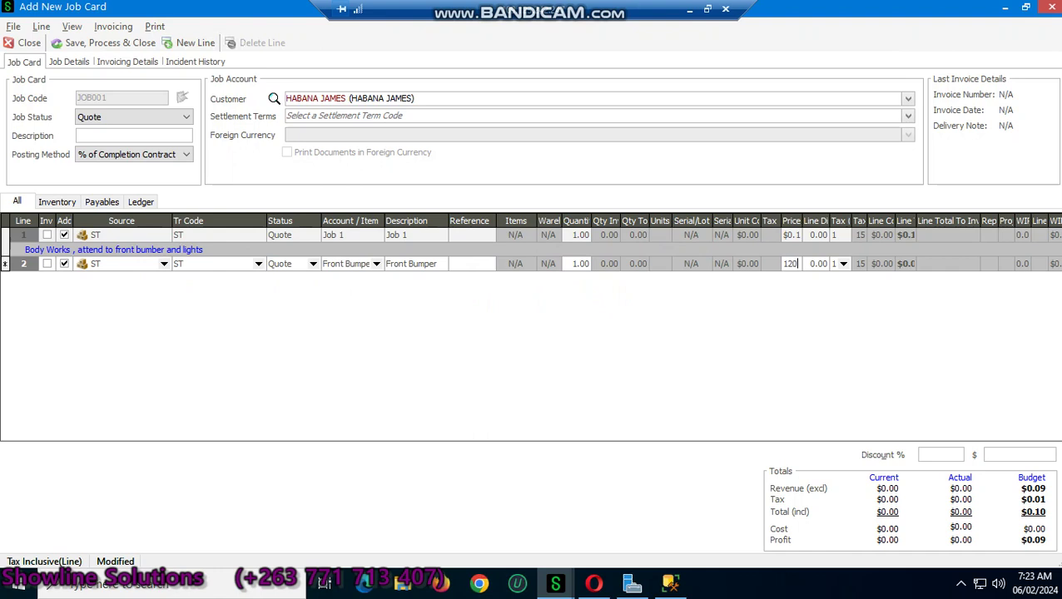
pyautogui.press('Tab')
pyautogui.press('Return')
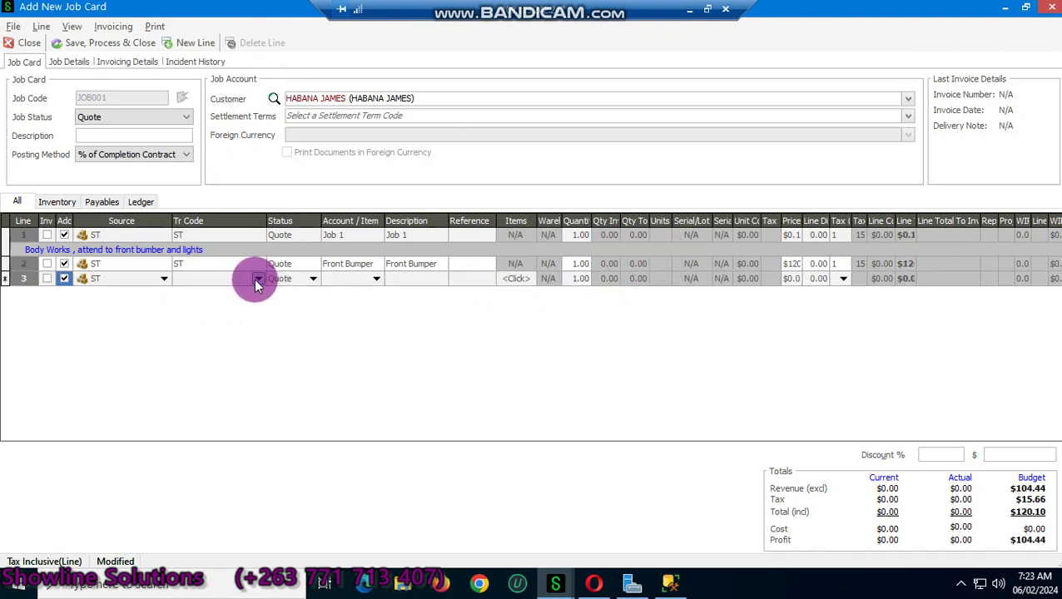
# Step: Set line 3 to transaction code ST with item Sandries
pyautogui.click(258, 278)
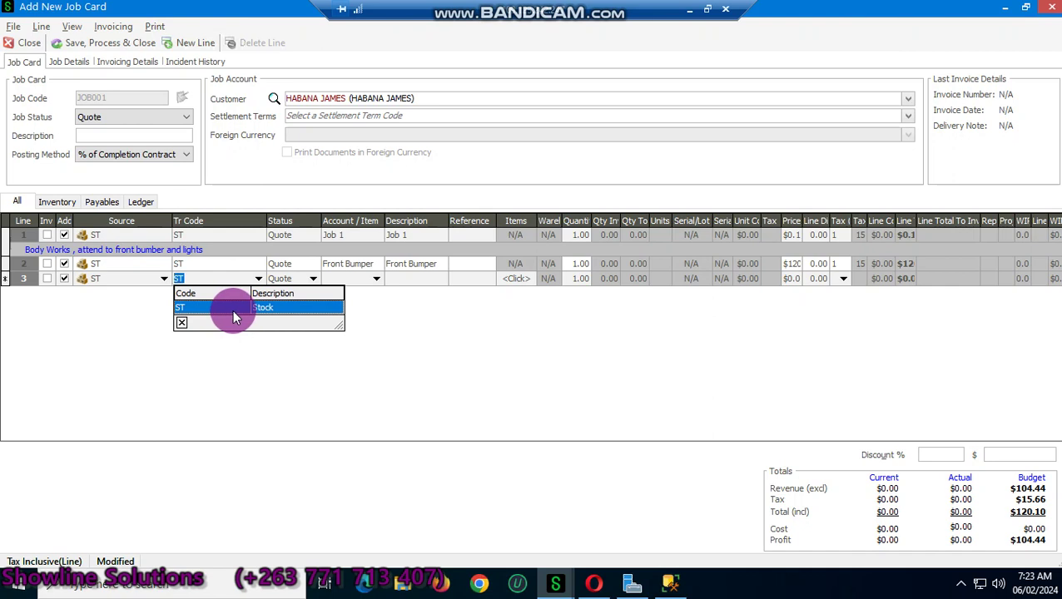
pyautogui.click(236, 309)
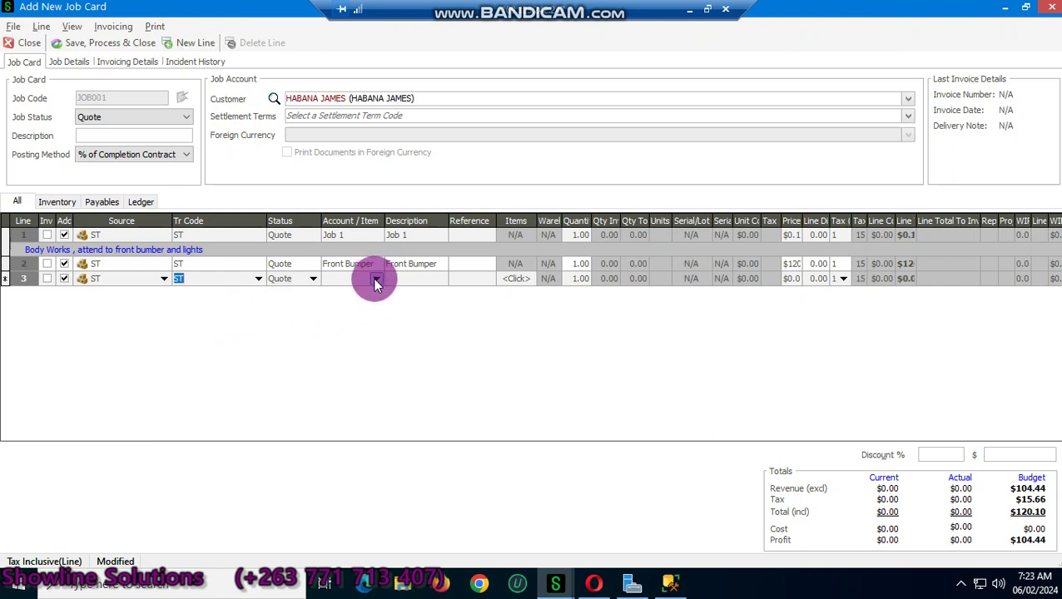
pyautogui.click(377, 279)
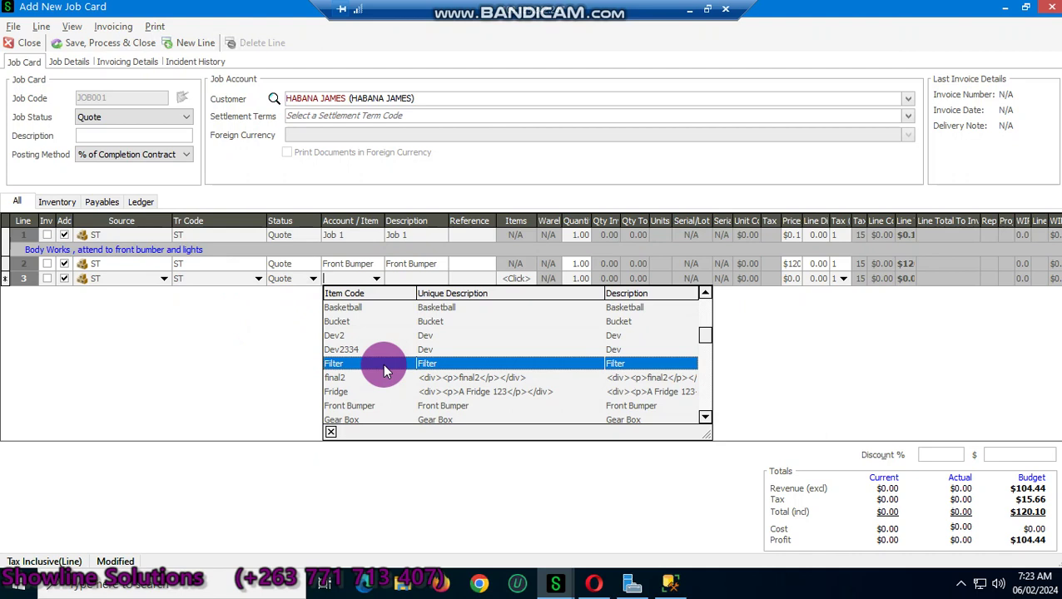
pyautogui.write('ligh')
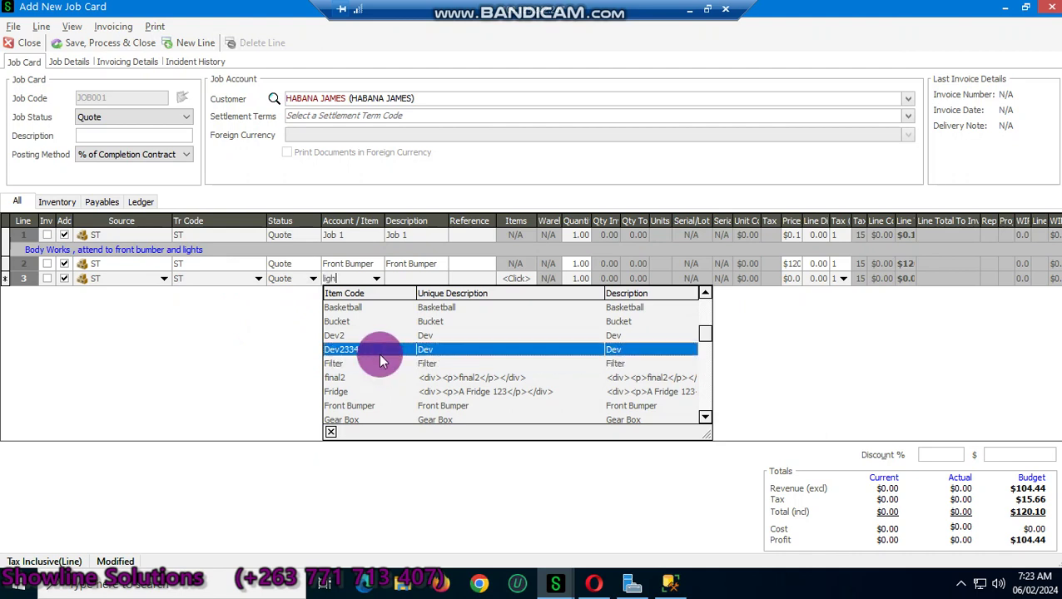
pyautogui.press('pagedown')
pyautogui.press('pagedown')
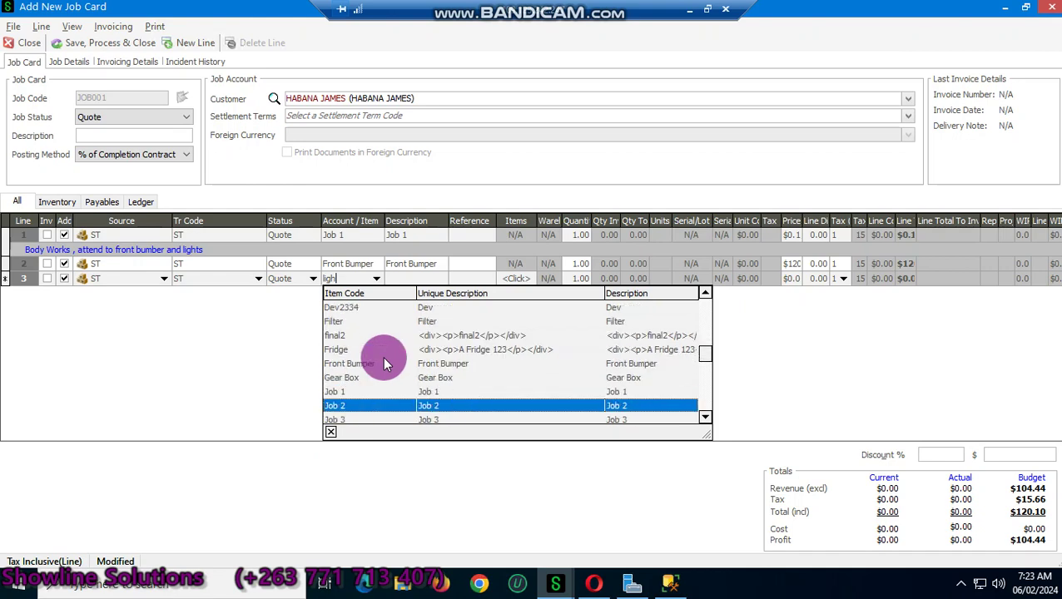
pyautogui.press('pagedown')
pyautogui.press('pagedown')
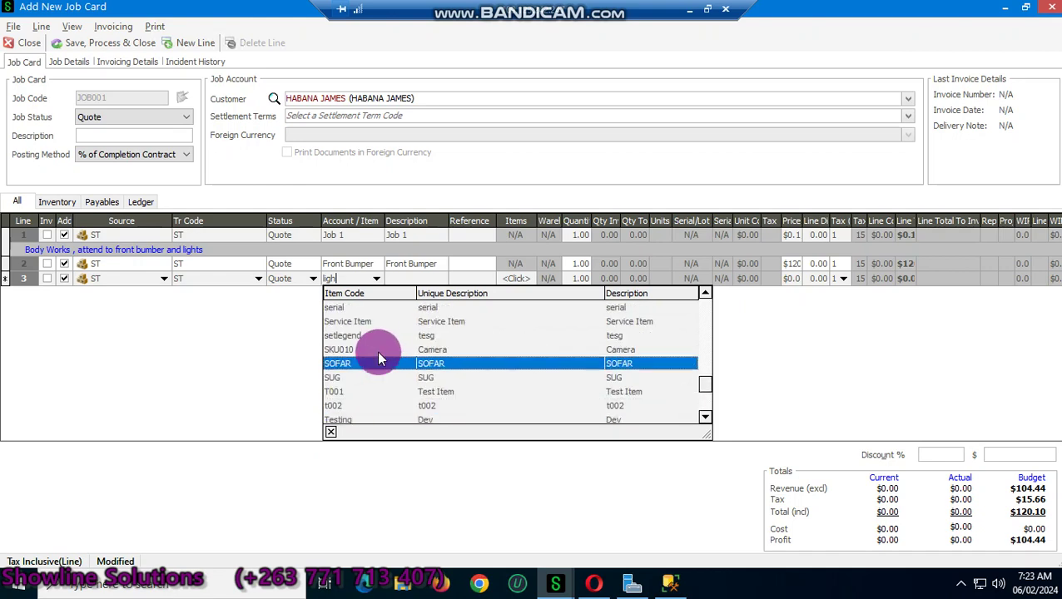
pyautogui.scroll(2, 371, 331)
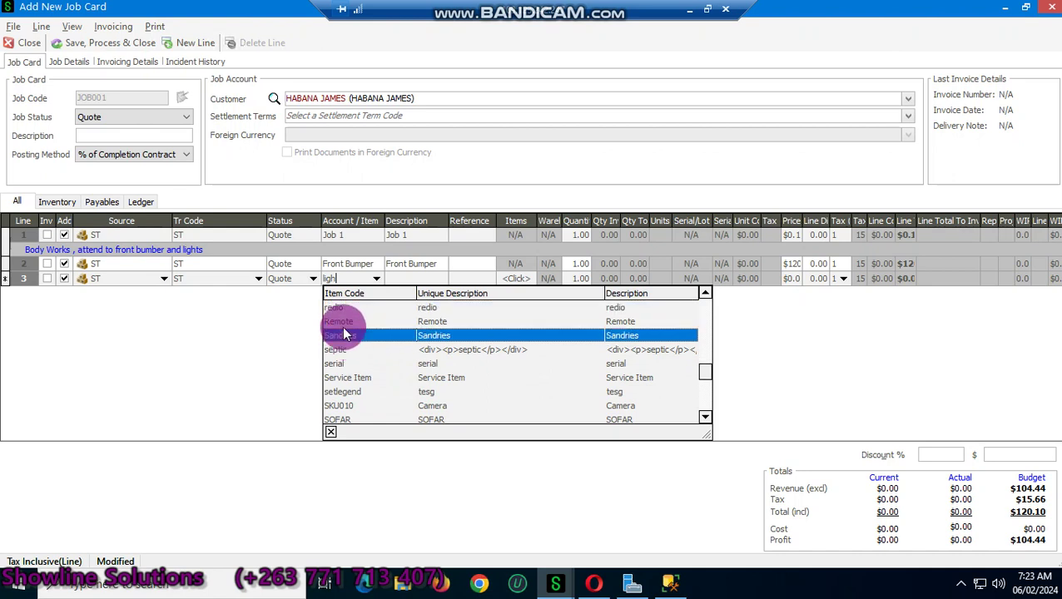
pyautogui.click(346, 338)
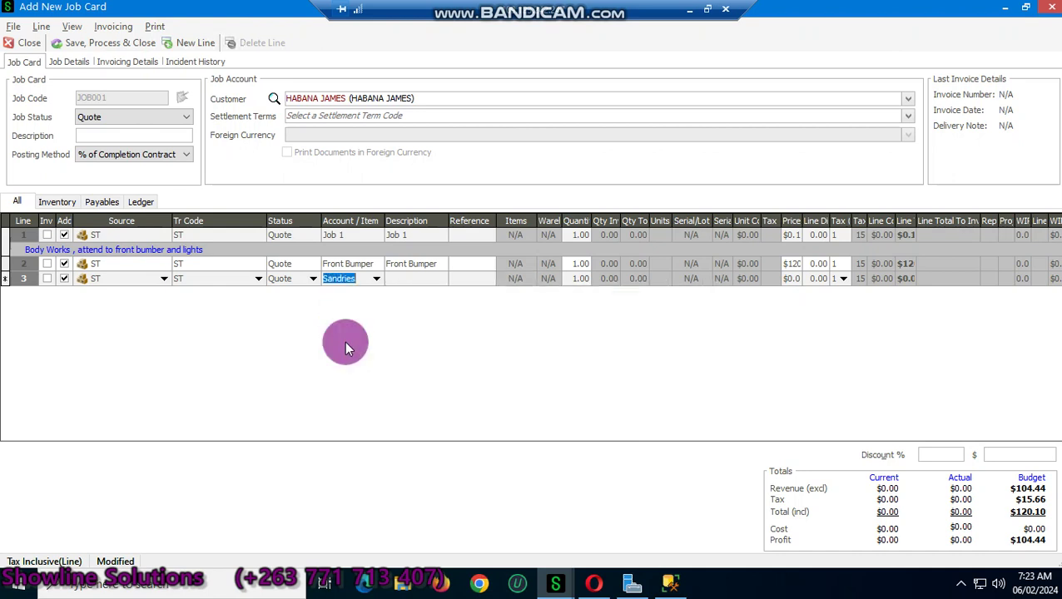
# Step: Price the Sandries line at 80 and commit it
pyautogui.press('Tab')
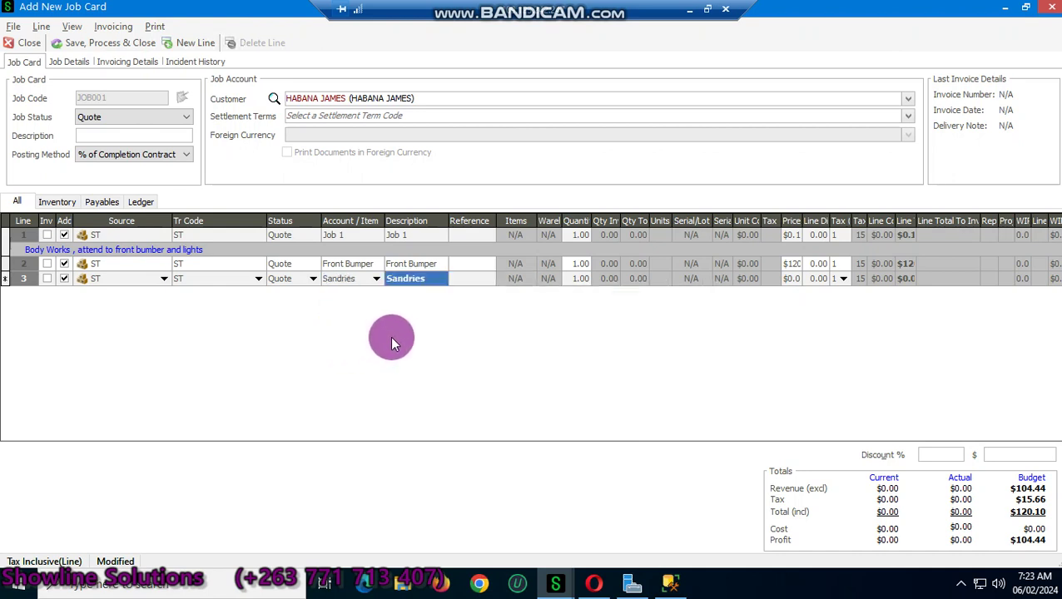
pyautogui.press('Tab')
pyautogui.press('Tab')
pyautogui.press('Tab')
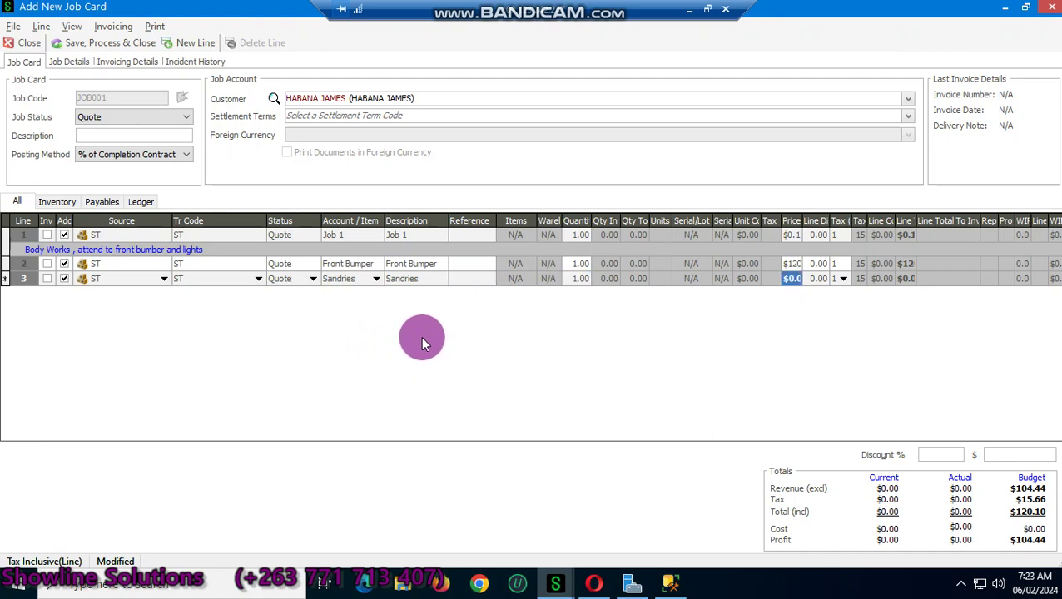
pyautogui.write('80')
pyautogui.press('Tab')
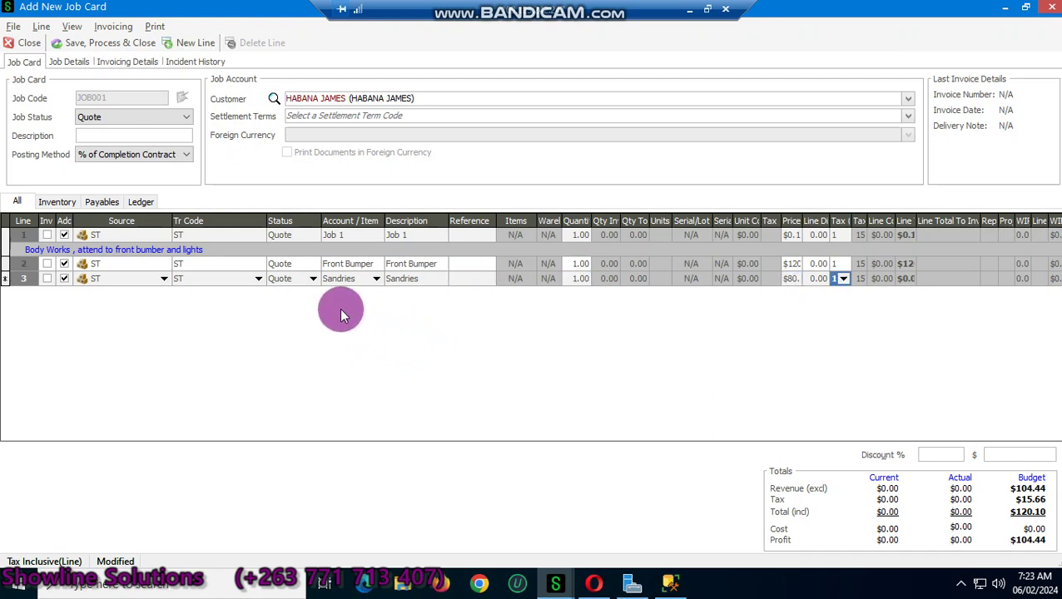
pyautogui.press('Tab')
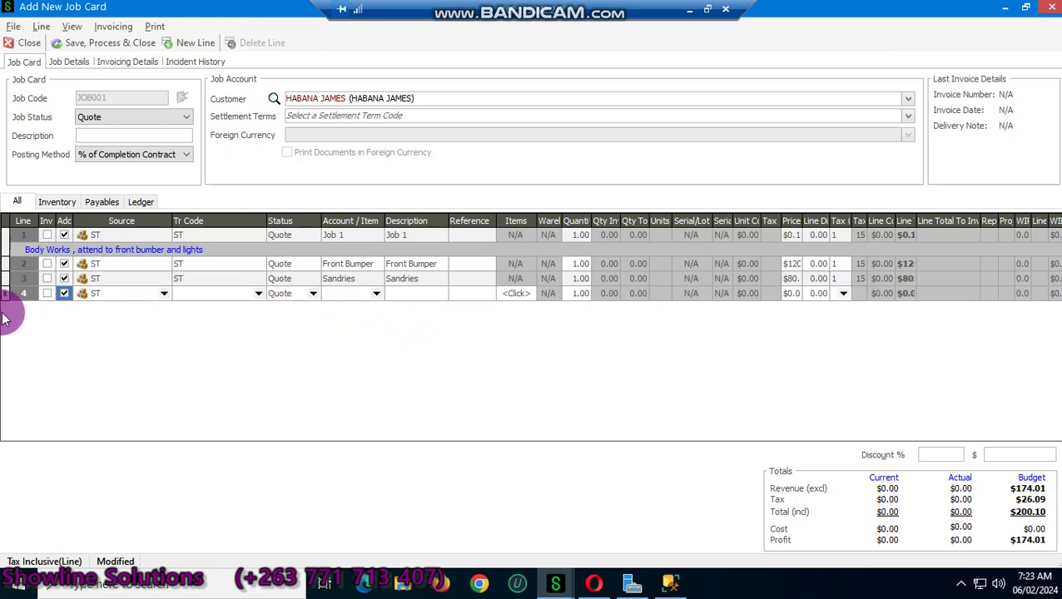
# Step: Give line 4 transaction code ST and item Job 2, filling its description
pyautogui.press('Tab')
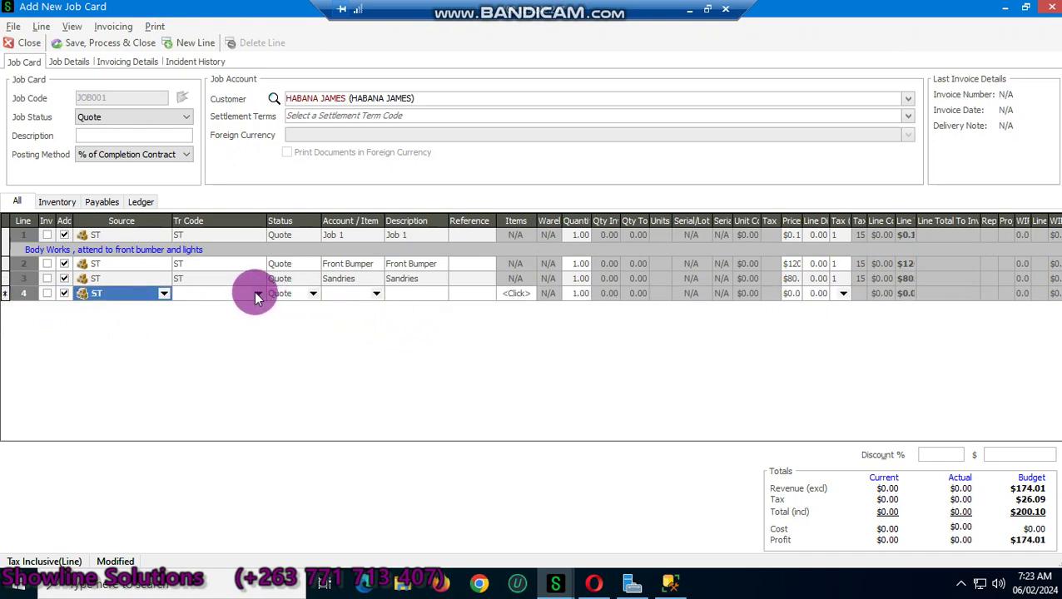
pyautogui.click(257, 294)
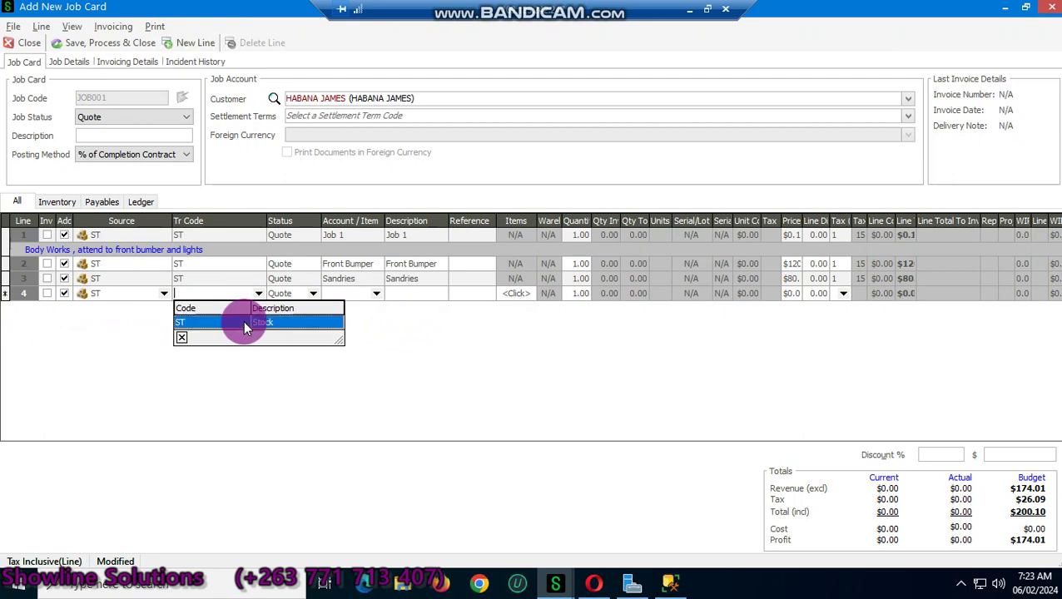
pyautogui.click(243, 321)
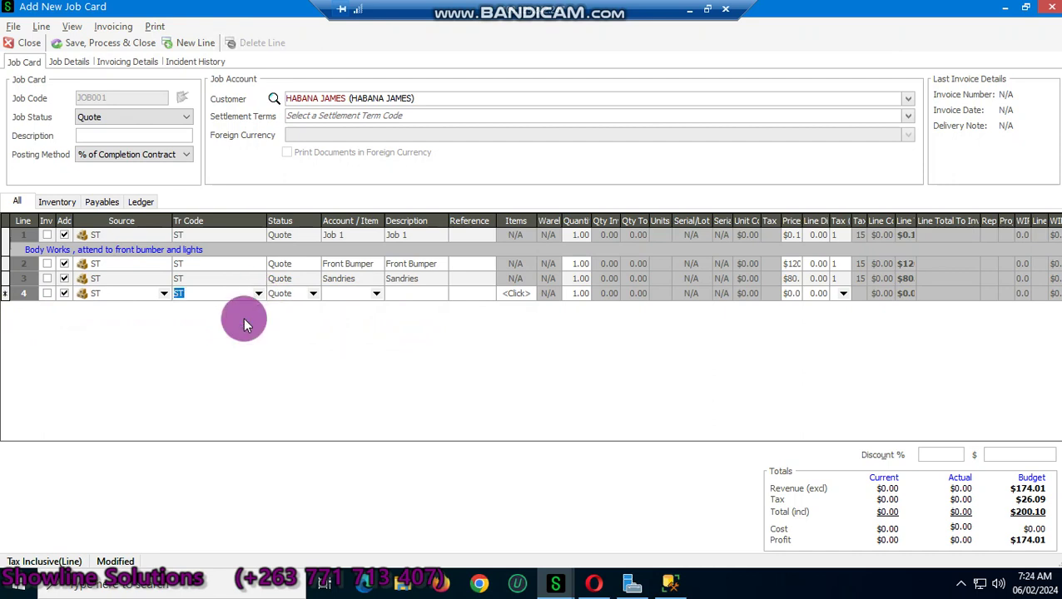
pyautogui.click(348, 294)
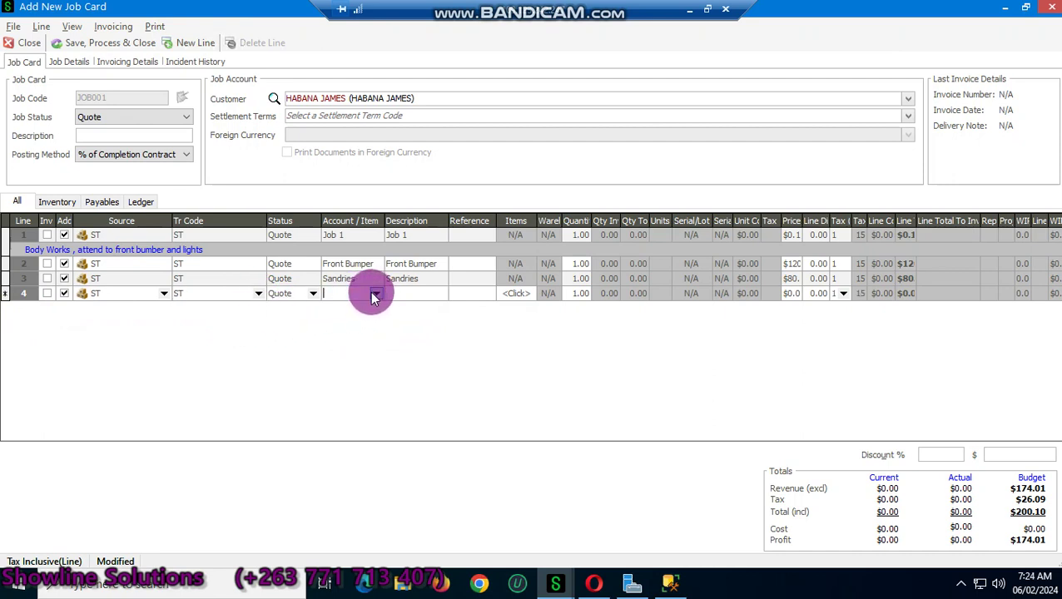
pyautogui.click(375, 295)
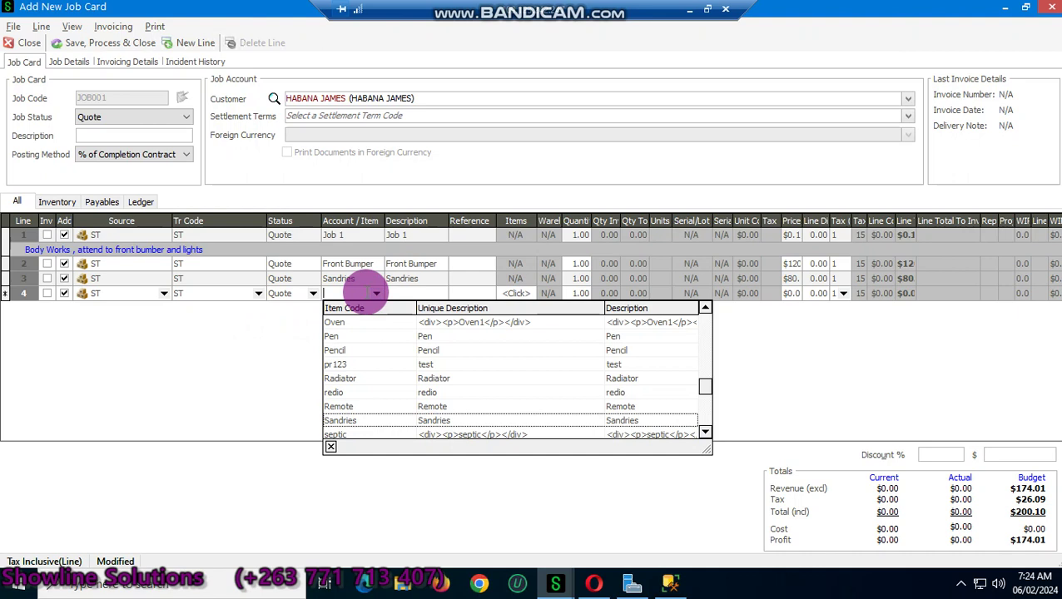
pyautogui.write('Job 2')
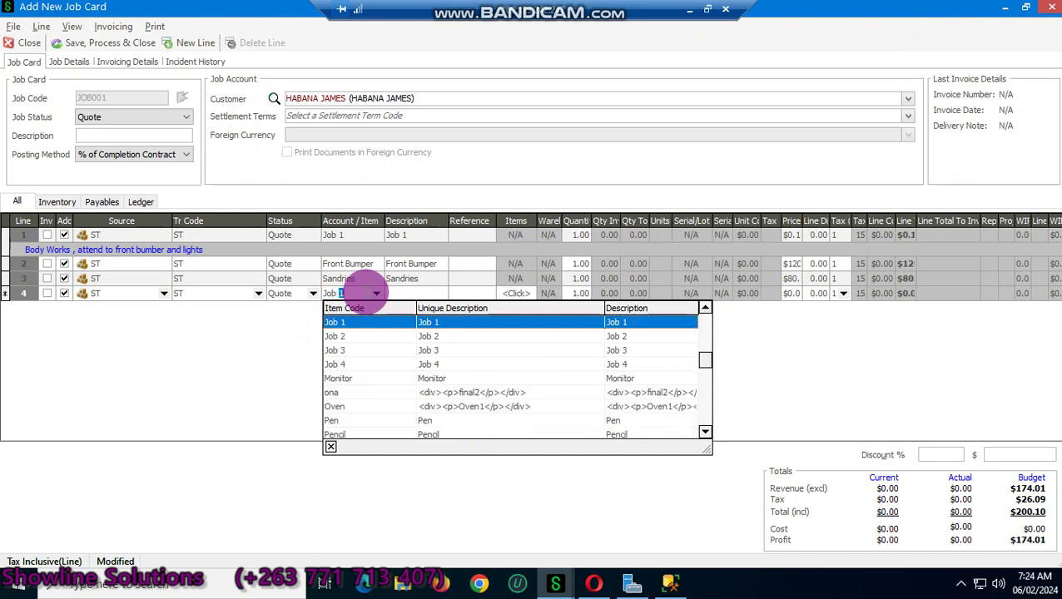
pyautogui.click(340, 336)
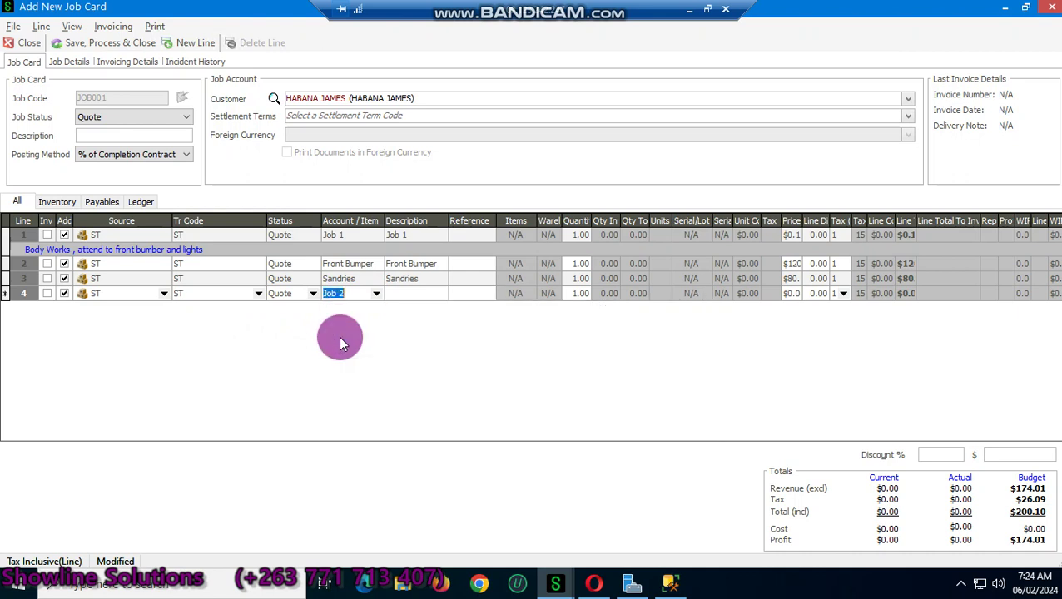
pyautogui.press('Tab')
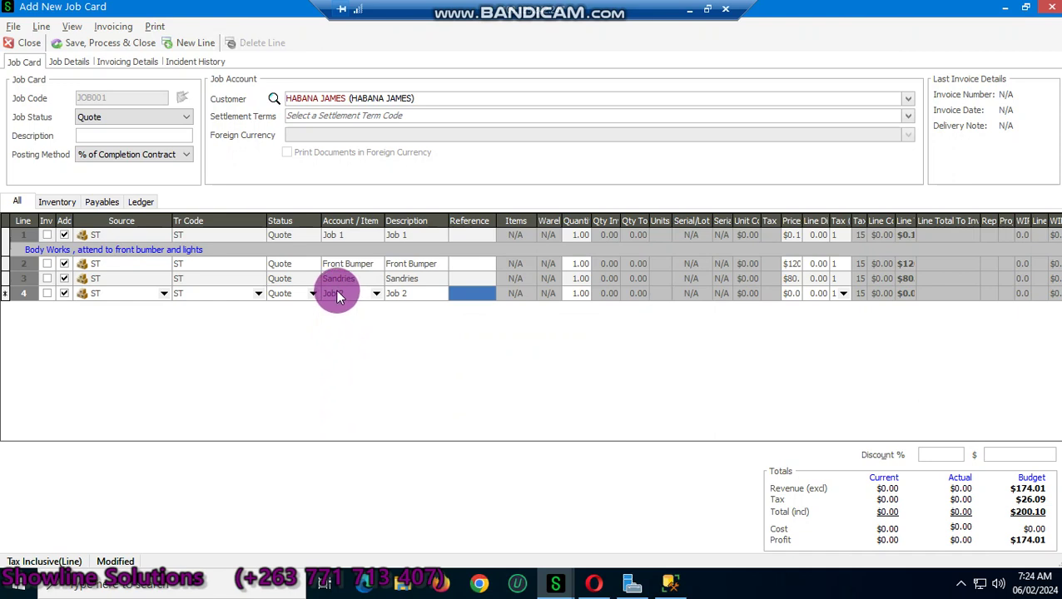
# Step: Attach the line note 'Engine Mantainance and gear box attention' to line 4 (Job 2)
pyautogui.rightClick(338, 297)
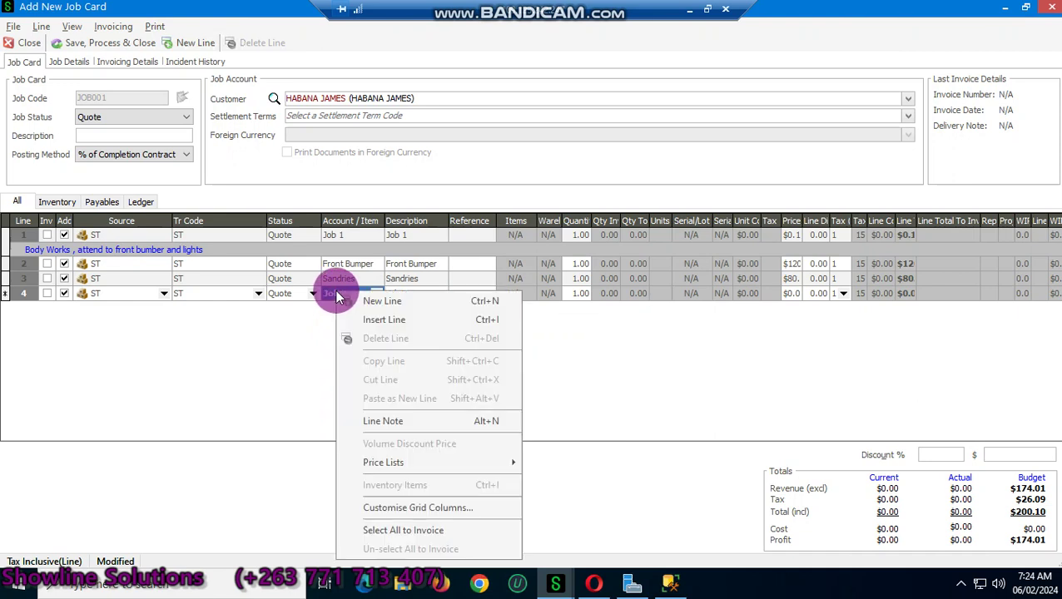
pyautogui.click(383, 421)
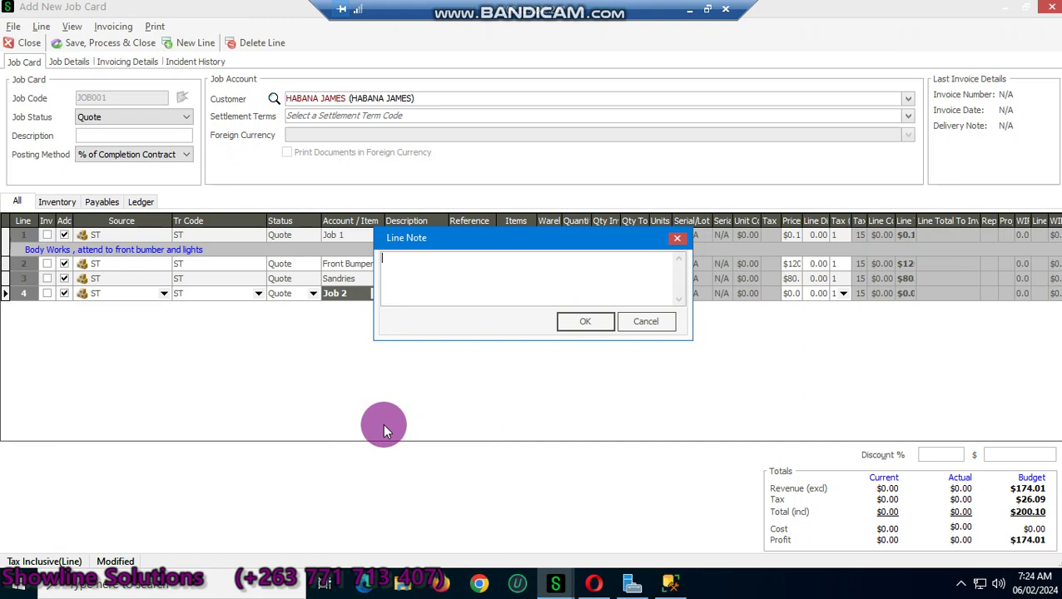
pyautogui.write('Engine Manta')
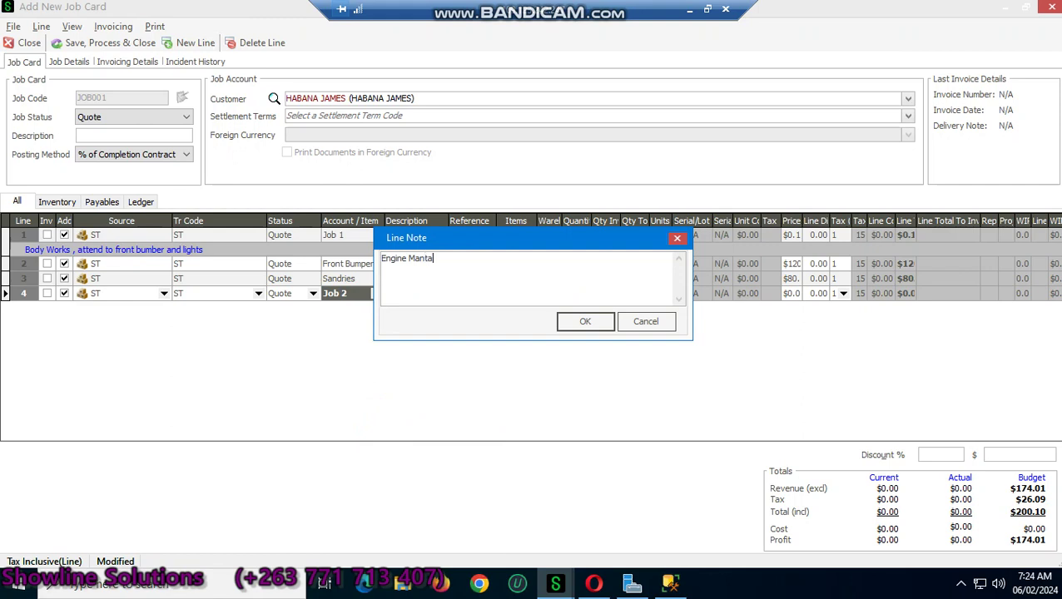
pyautogui.write('inance and gear box atten')
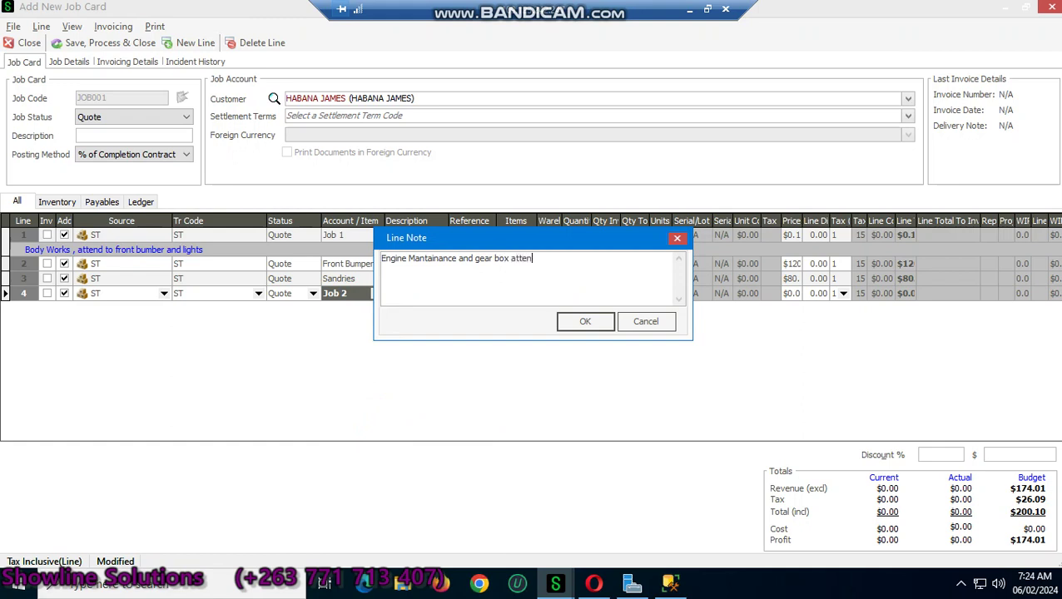
pyautogui.write('tion')
pyautogui.click(585, 320)
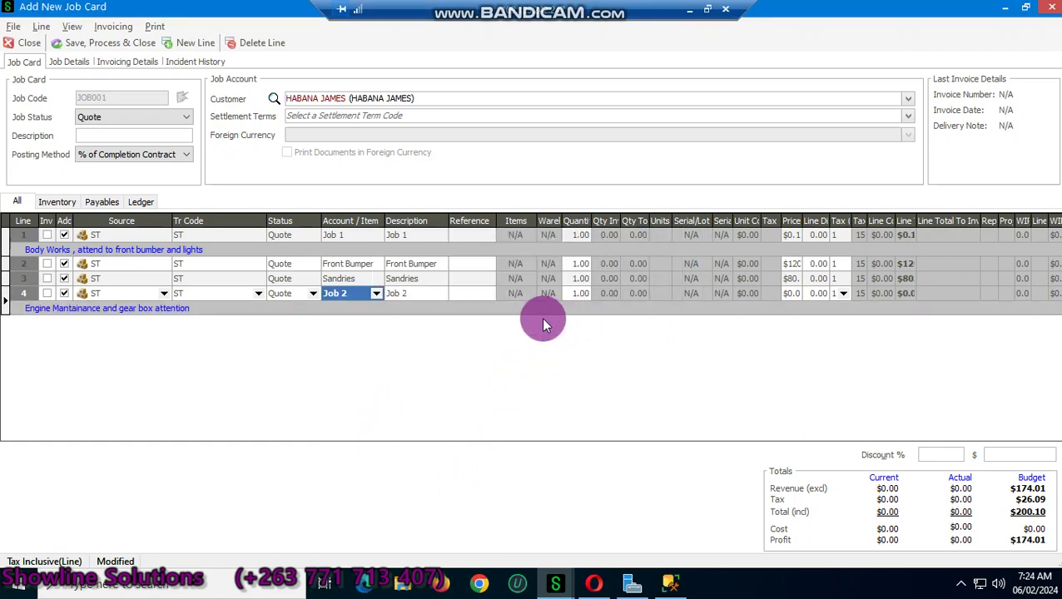
# Step: Insert line 5 below the engine note with transaction code ST and item Ball Joints
pyautogui.rightClick(286, 311)
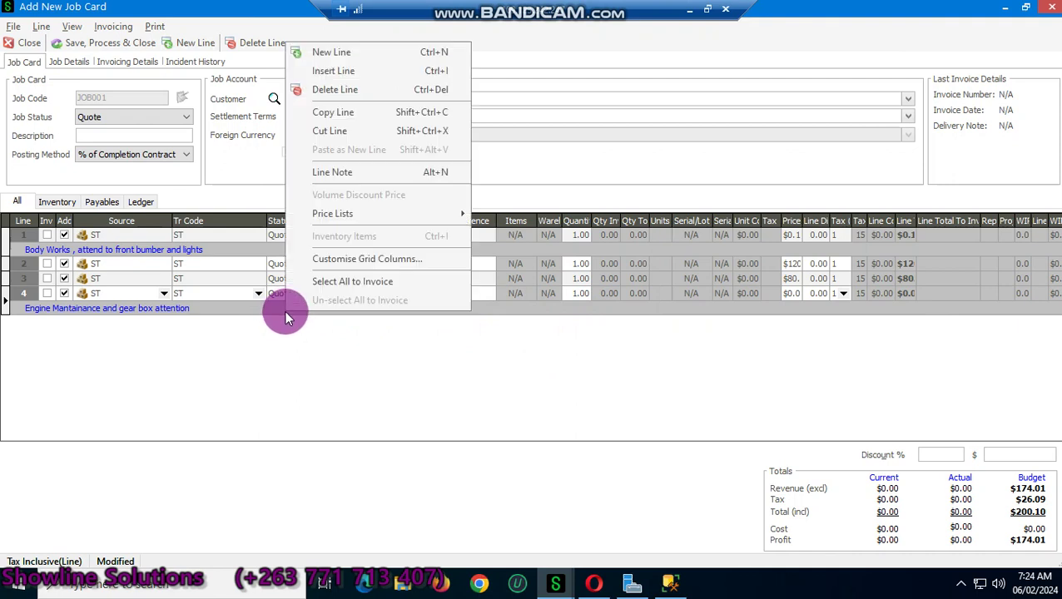
pyautogui.click(345, 53)
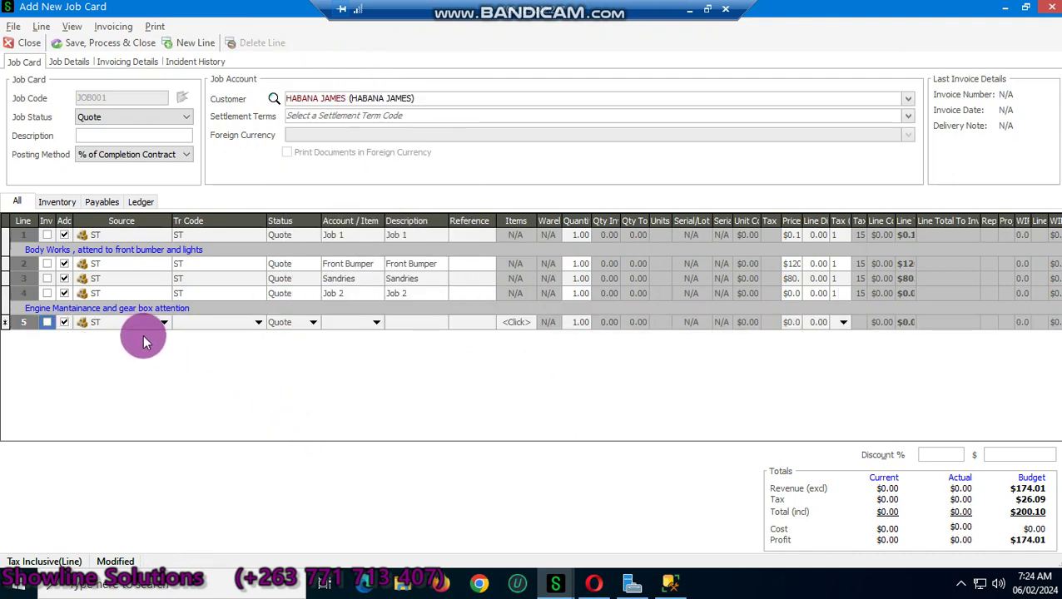
pyautogui.click(258, 323)
pyautogui.click(247, 351)
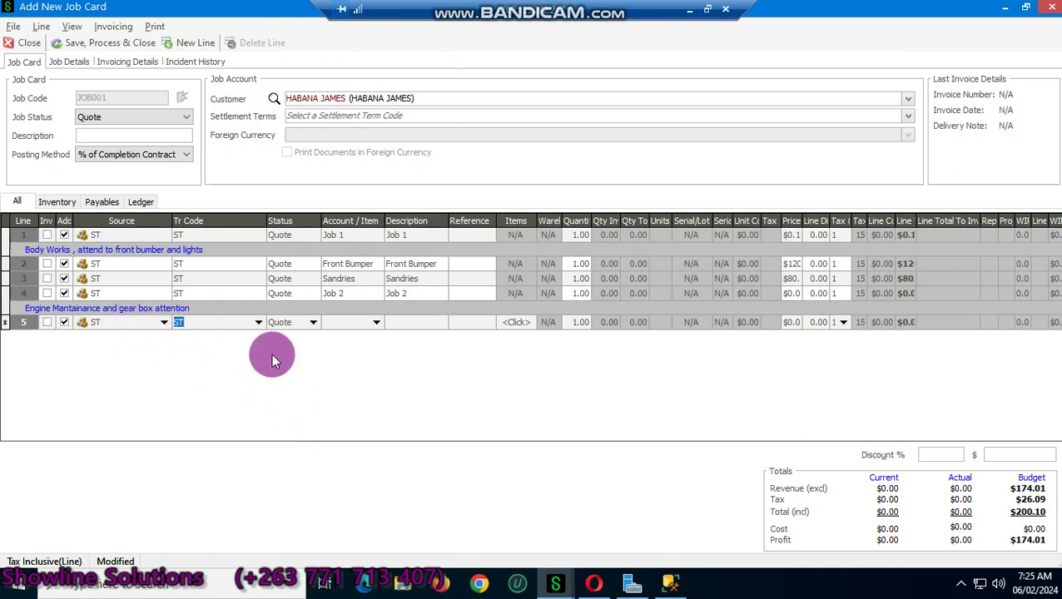
pyautogui.press('Up')
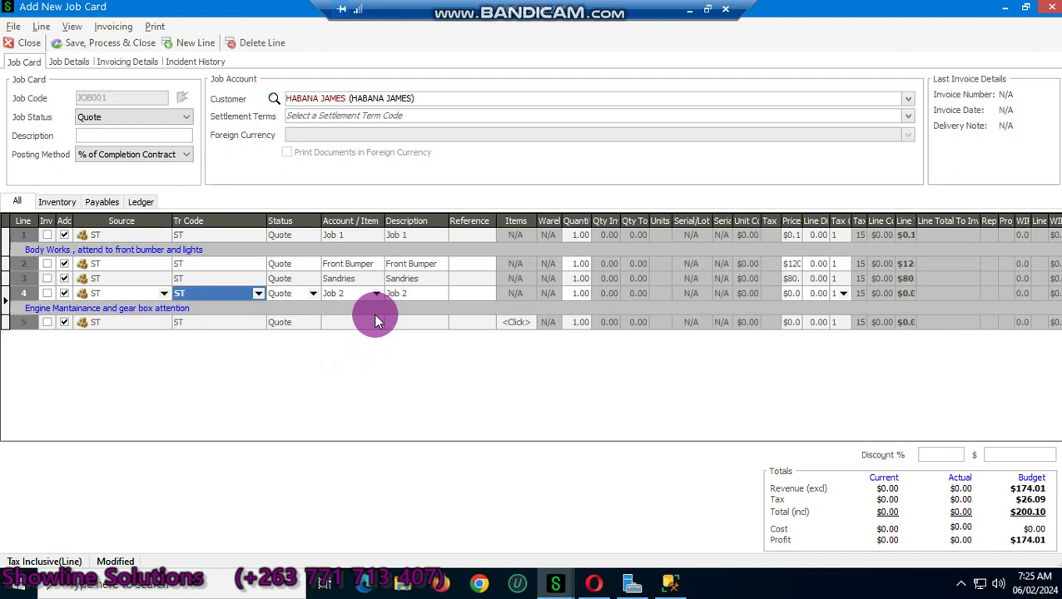
pyautogui.click(374, 325)
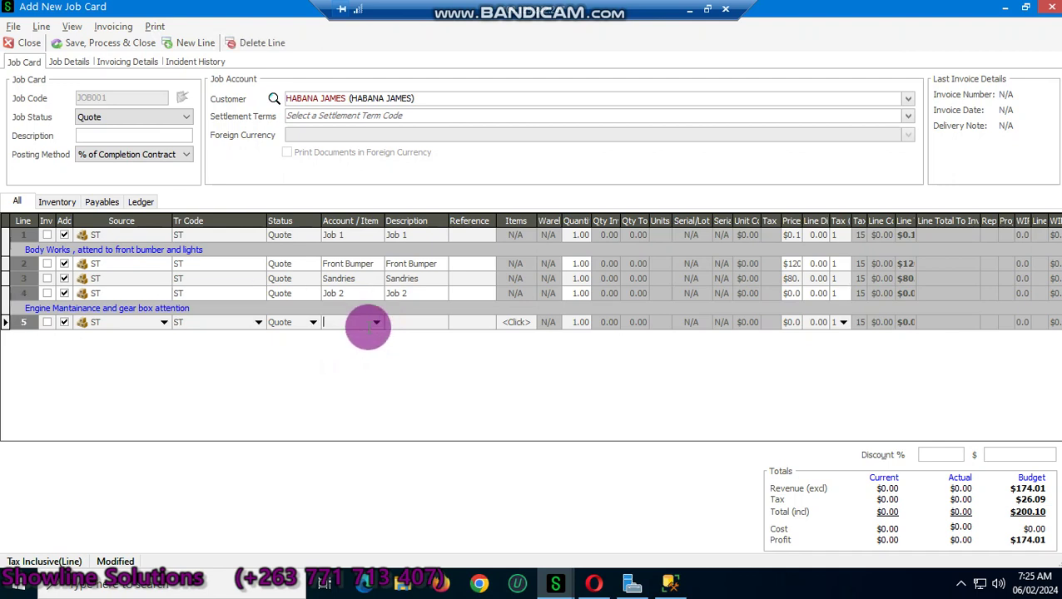
pyautogui.write('Ball Joints')
pyautogui.press('Tab')
# Step: Set the Ball Joints line to quantity 2 at price 25
pyautogui.press('Tab')
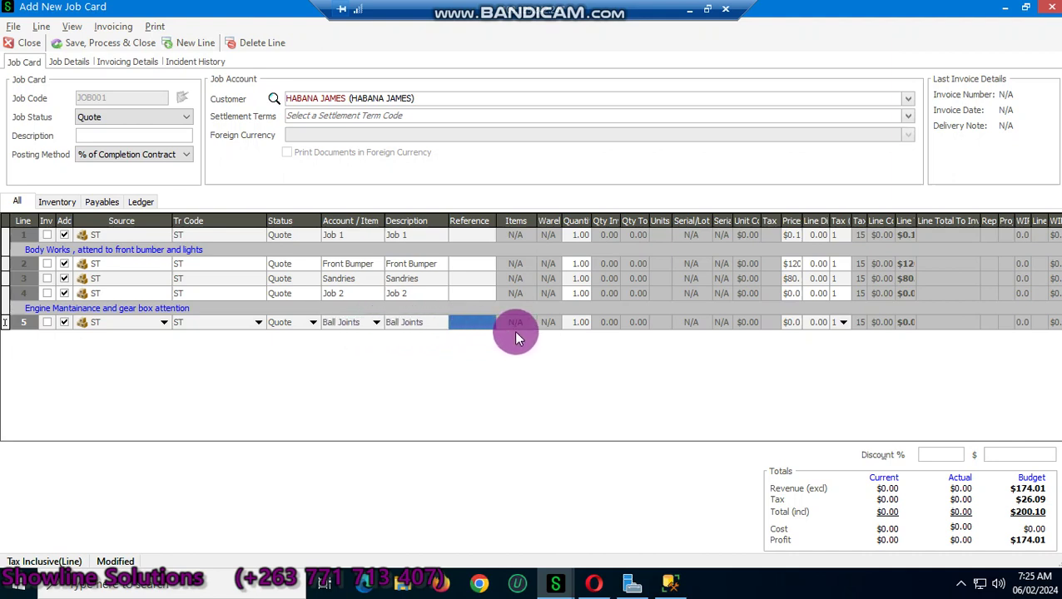
pyautogui.press('Tab')
pyautogui.write('2')
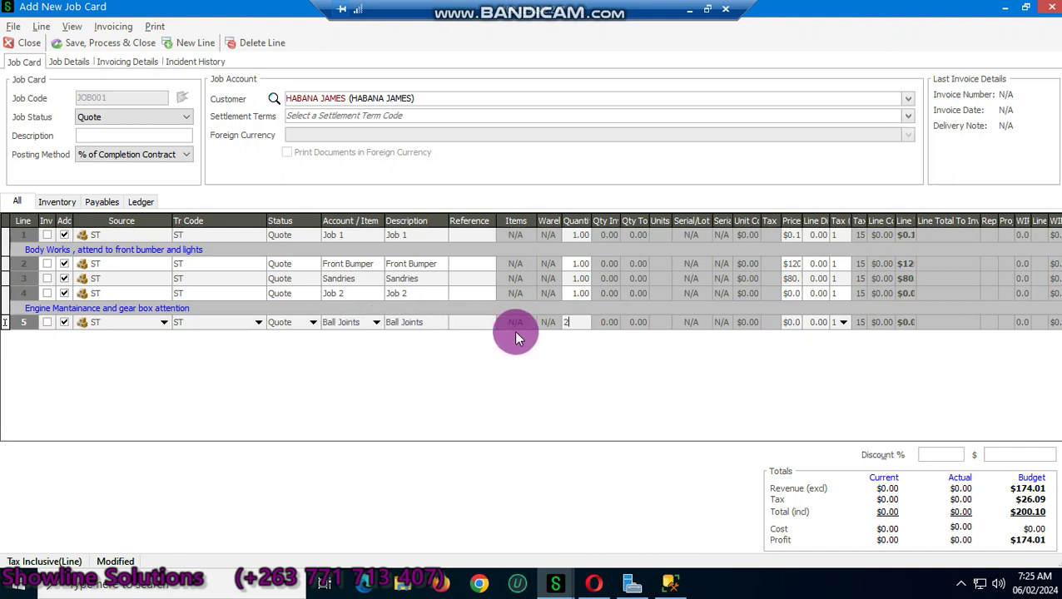
pyautogui.press('Tab')
pyautogui.write('25')
pyautogui.click(514, 333)
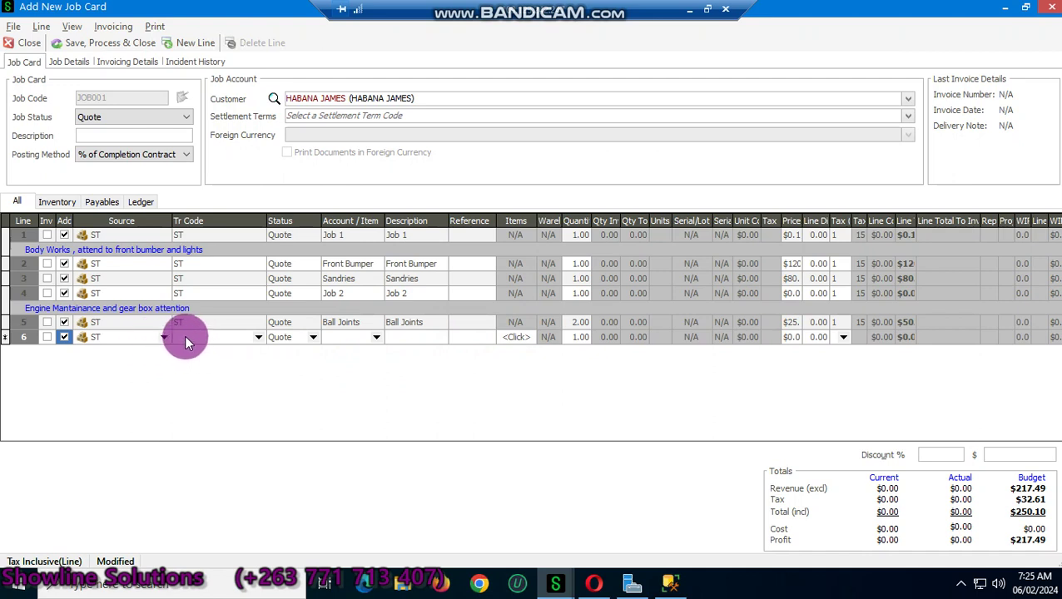
# Step: Add Gear Box as an ST stock line 6 priced at 550, adding line 7 below
pyautogui.click(257, 343)
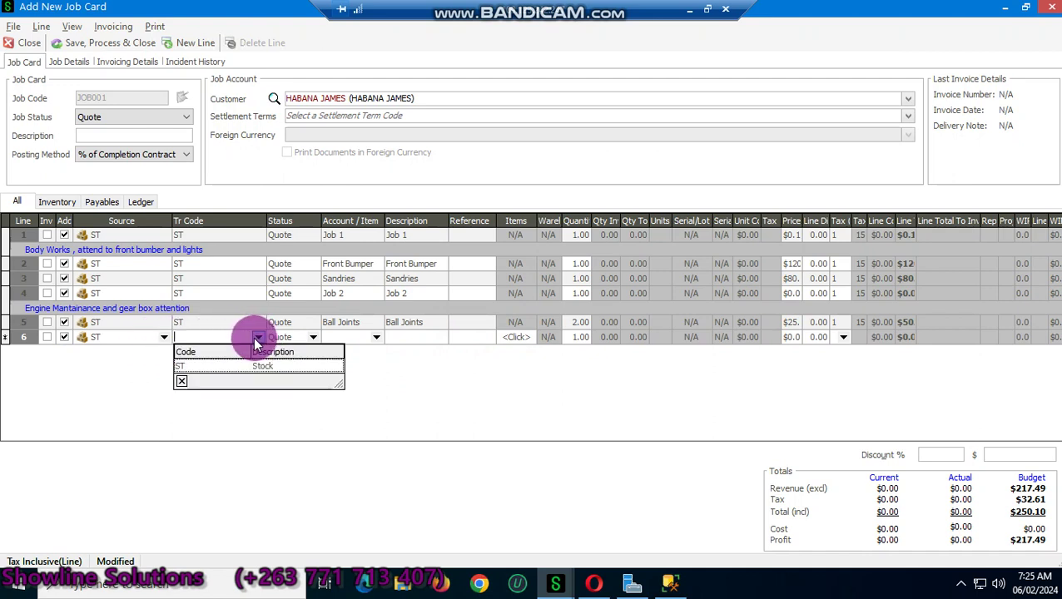
pyautogui.click(225, 368)
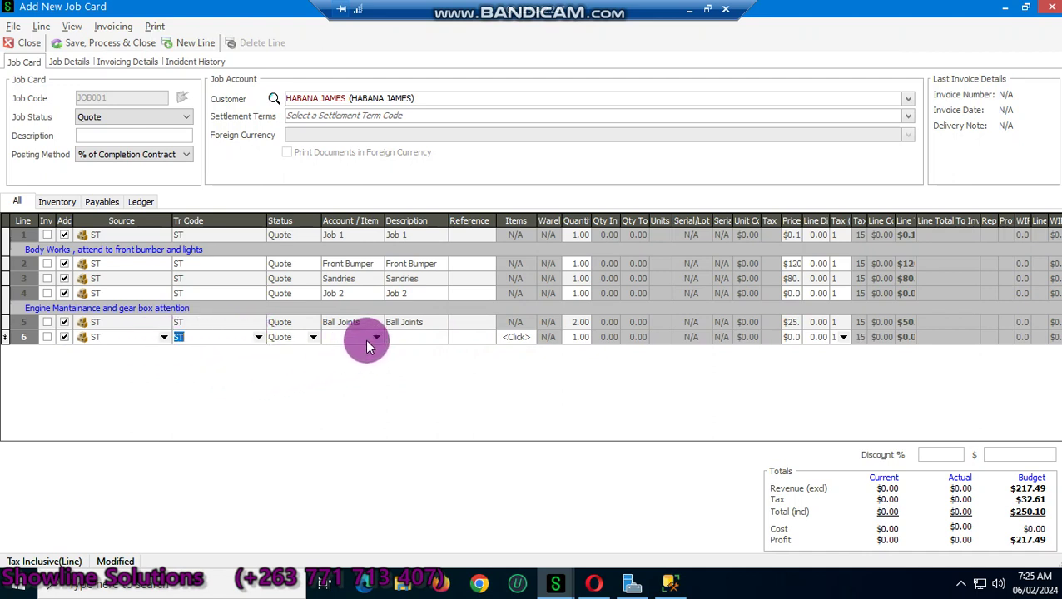
pyautogui.click(376, 337)
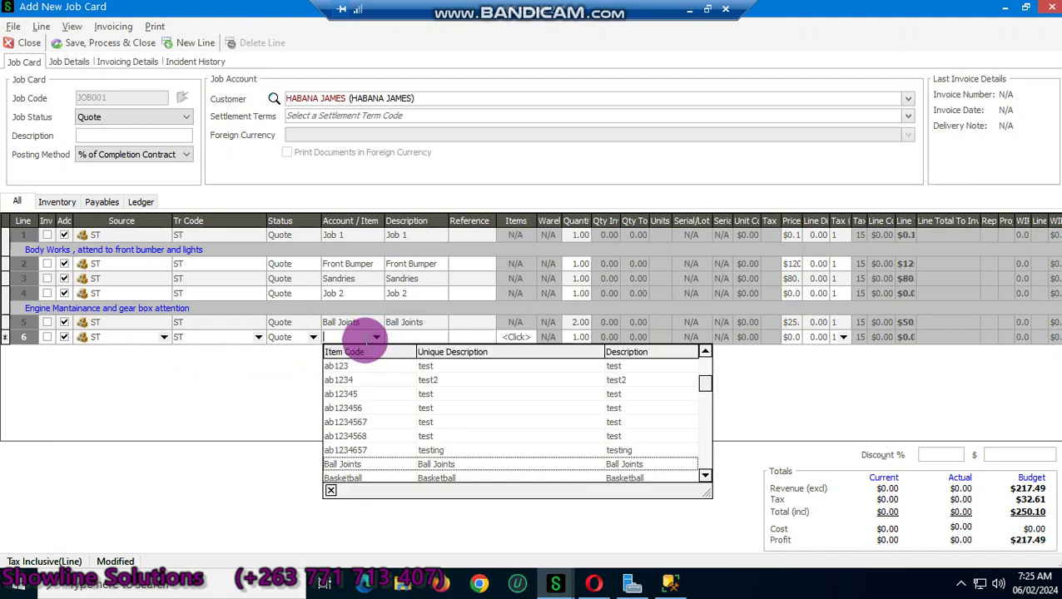
pyautogui.write('Gear Box')
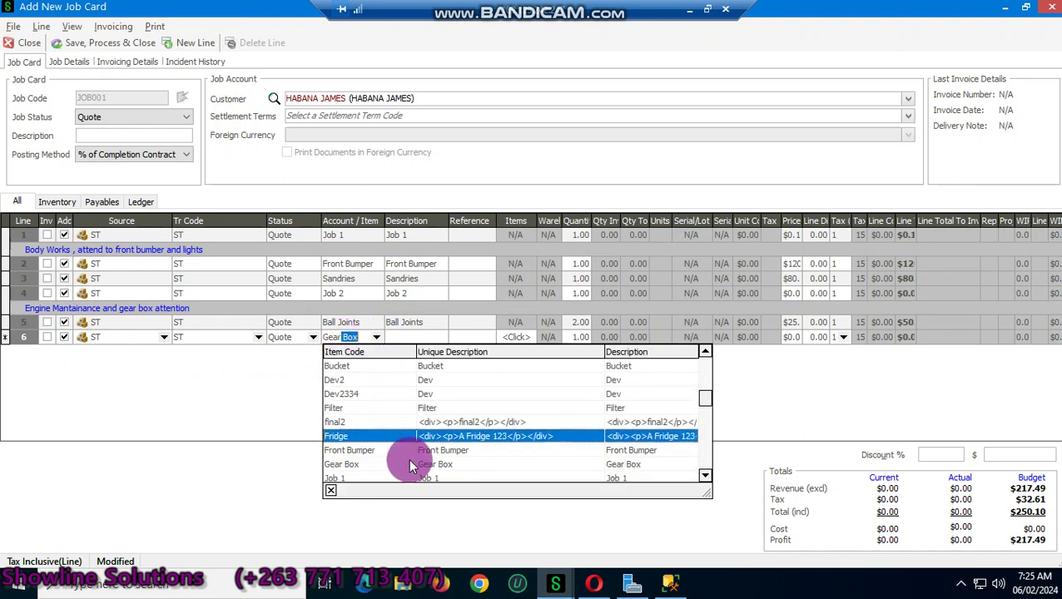
pyautogui.click(408, 465)
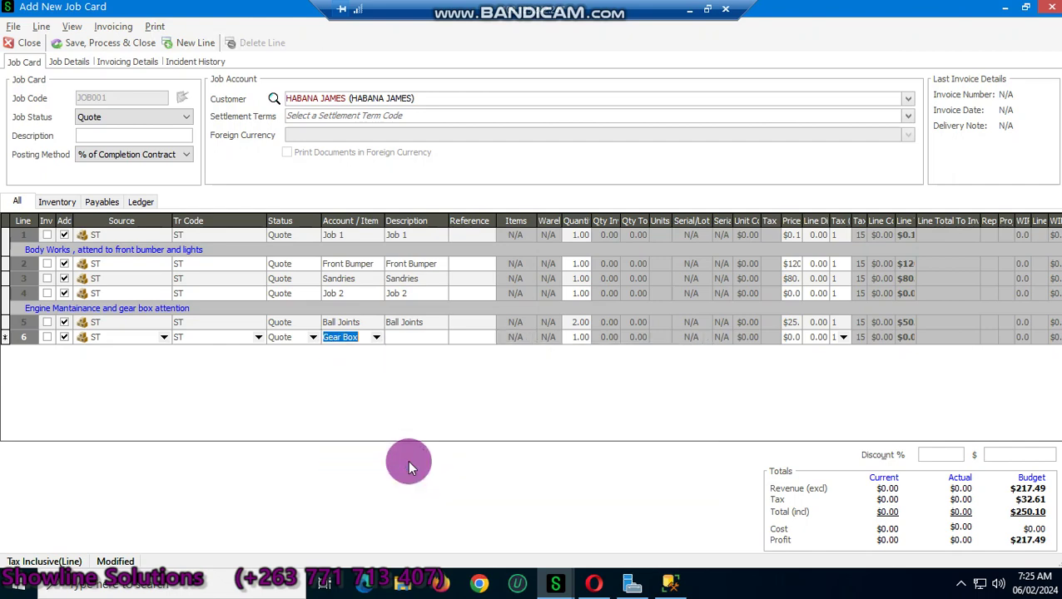
pyautogui.press('Tab')
pyautogui.press('Tab')
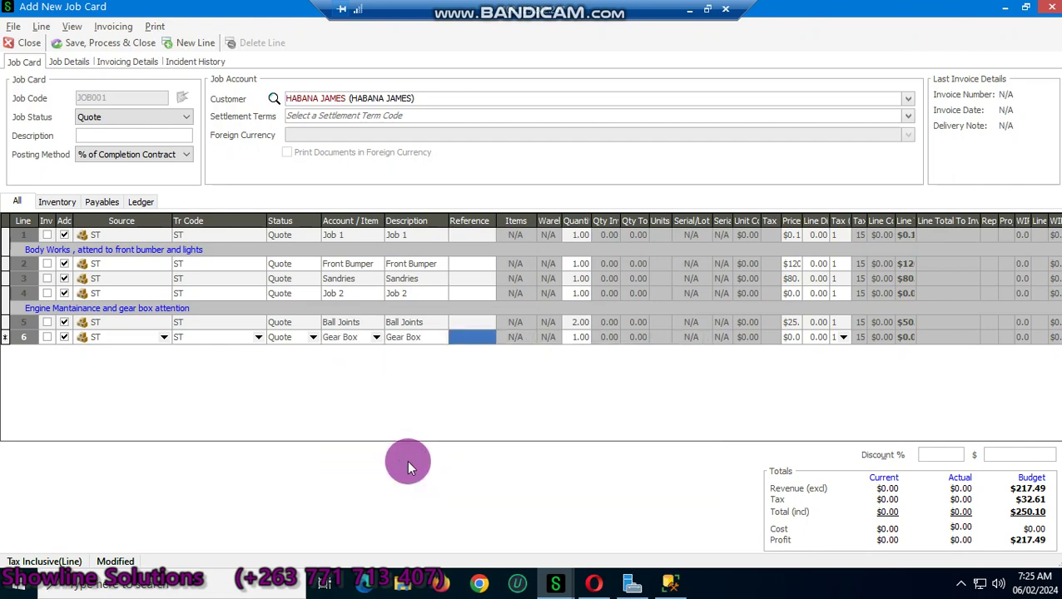
pyautogui.press('Tab')
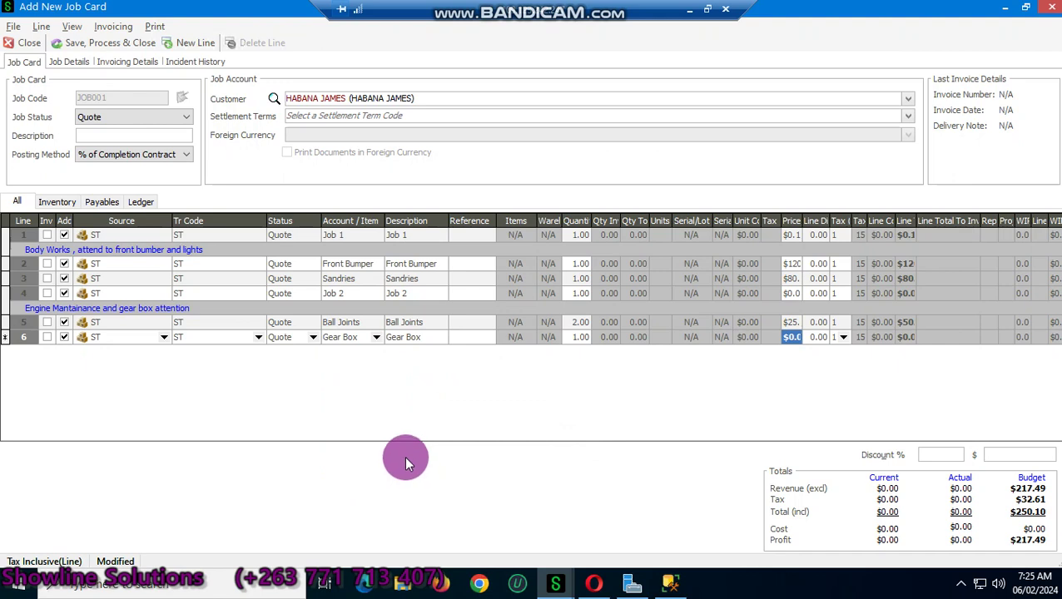
pyautogui.write('550')
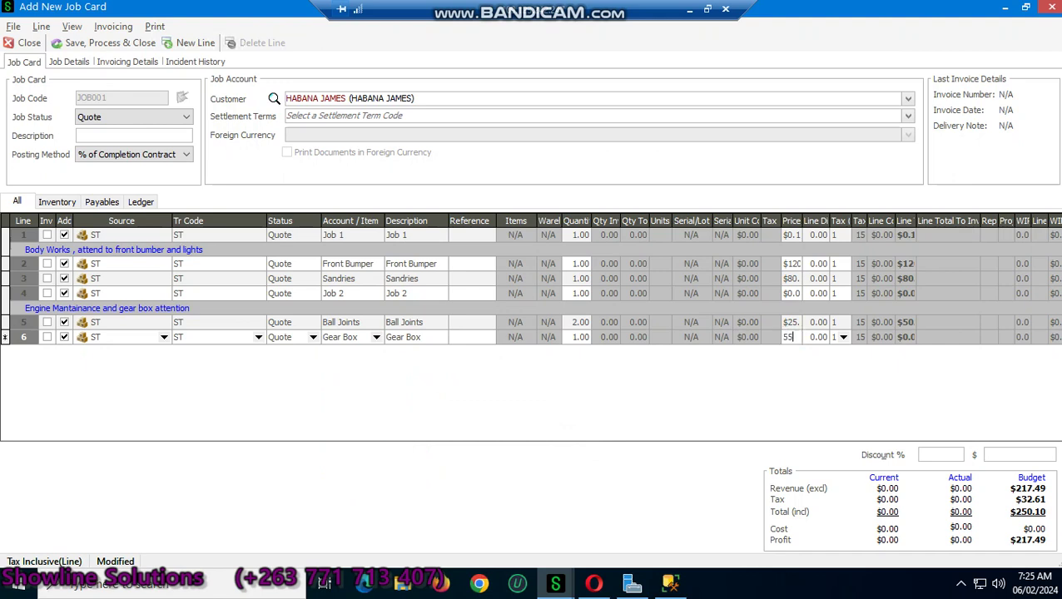
pyautogui.click(400, 456)
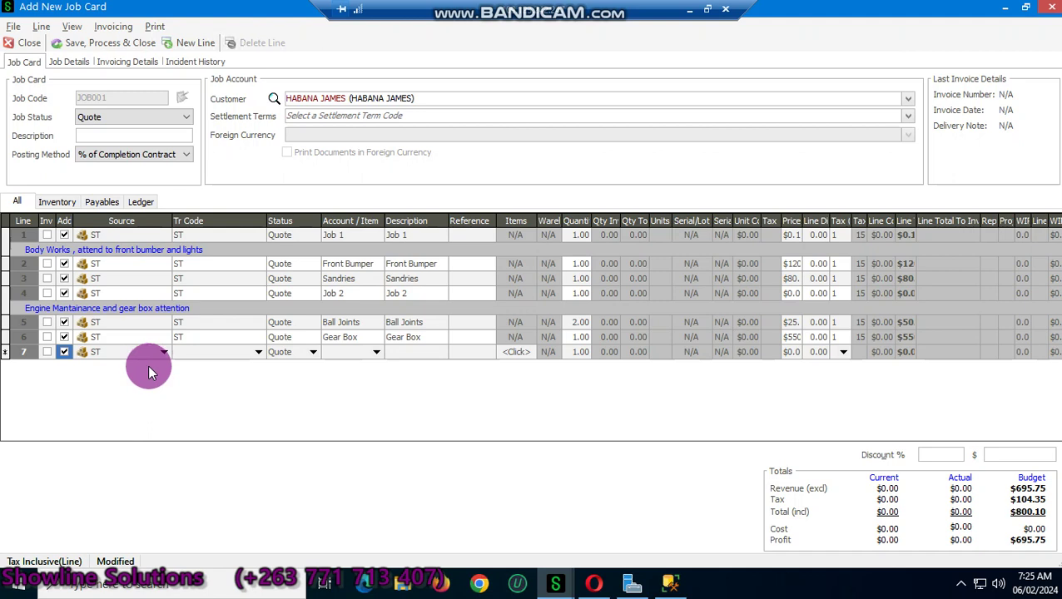
# Step: Add Job 3 as an ST stock line on line 7
pyautogui.click(259, 352)
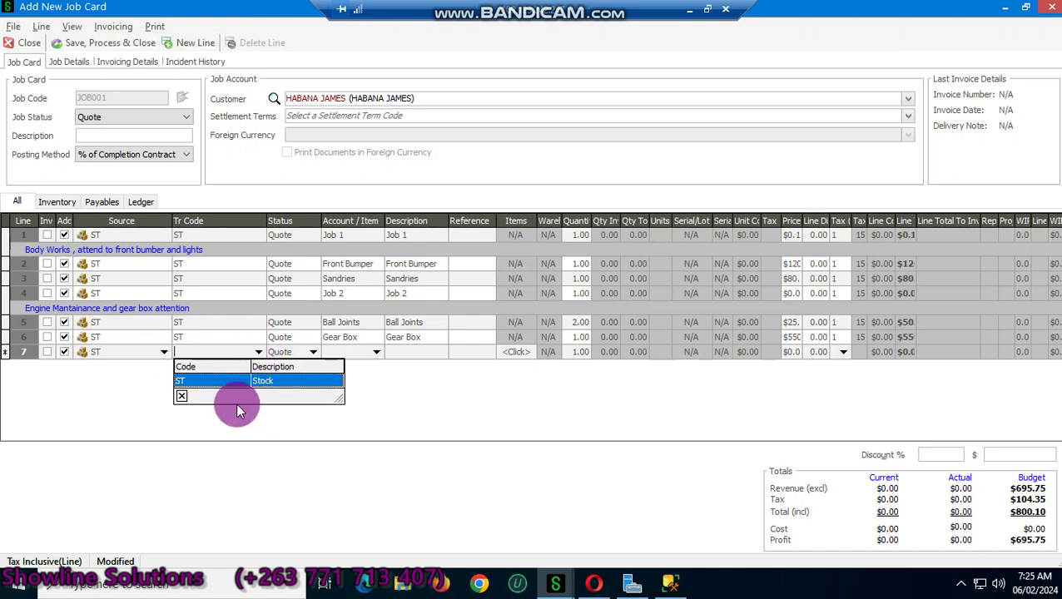
pyautogui.click(260, 384)
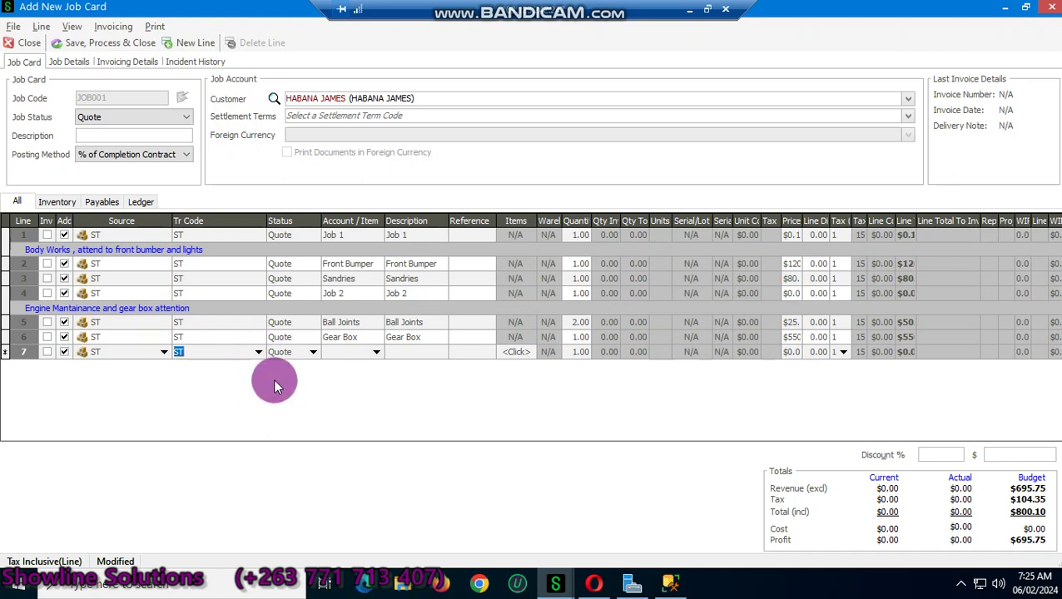
pyautogui.click(345, 354)
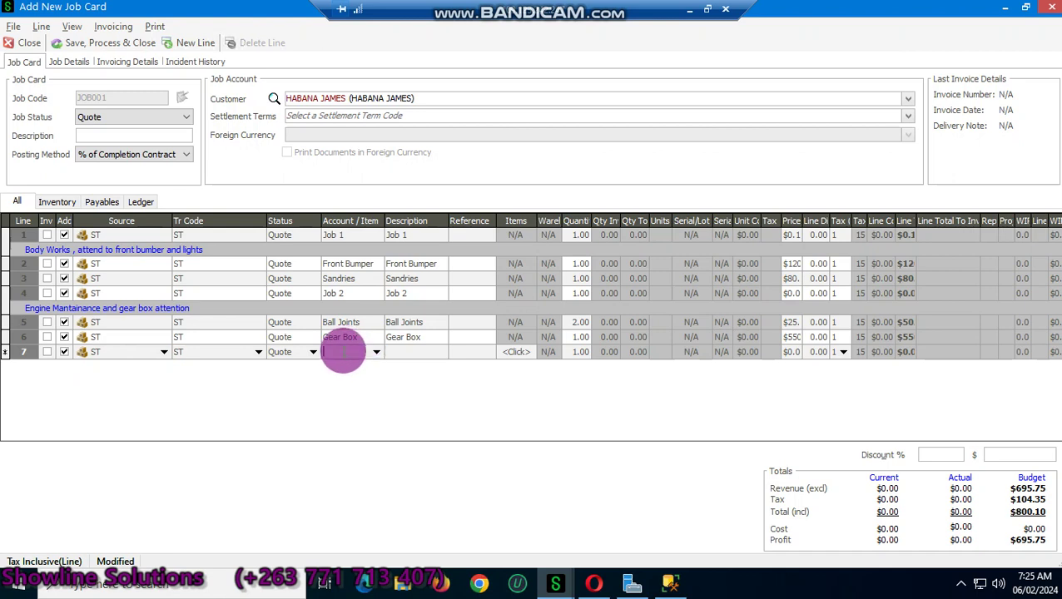
pyautogui.write('Job 3')
pyautogui.press('Tab')
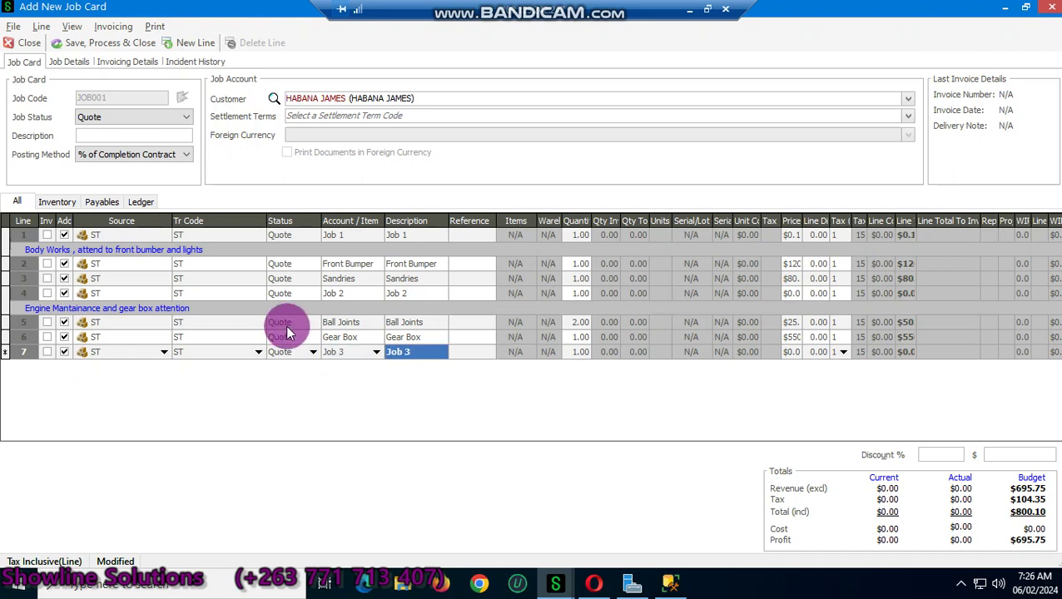
pyautogui.press('Tab')
pyautogui.press('Tab')
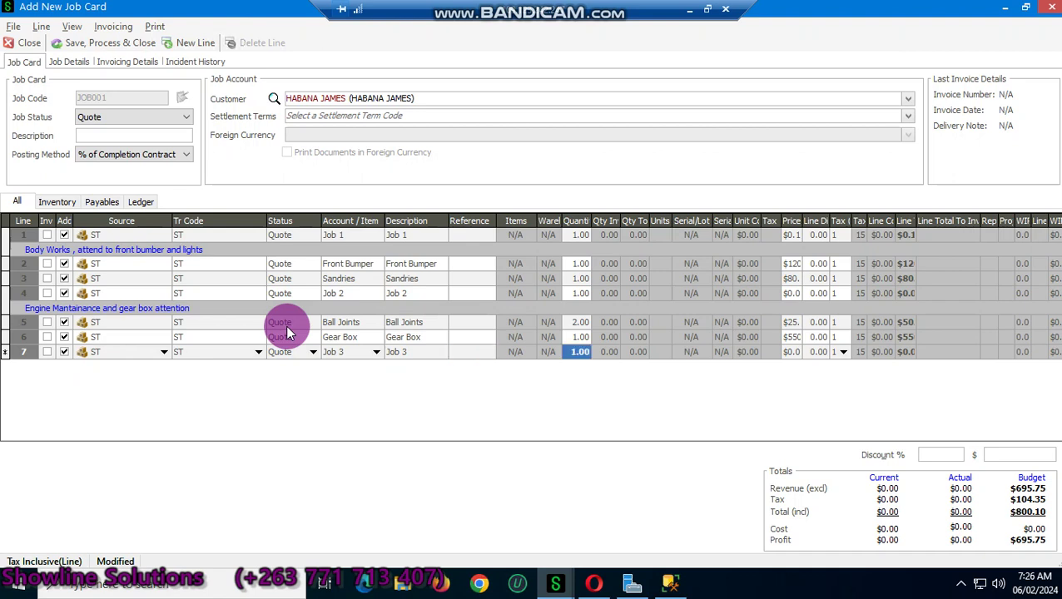
pyautogui.press('Tab')
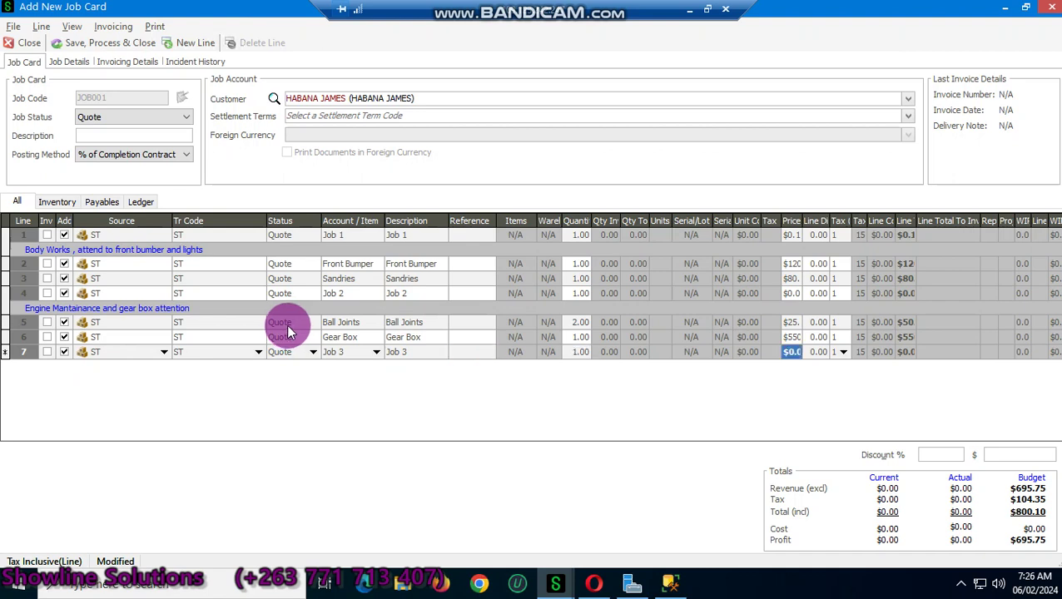
pyautogui.press('Tab')
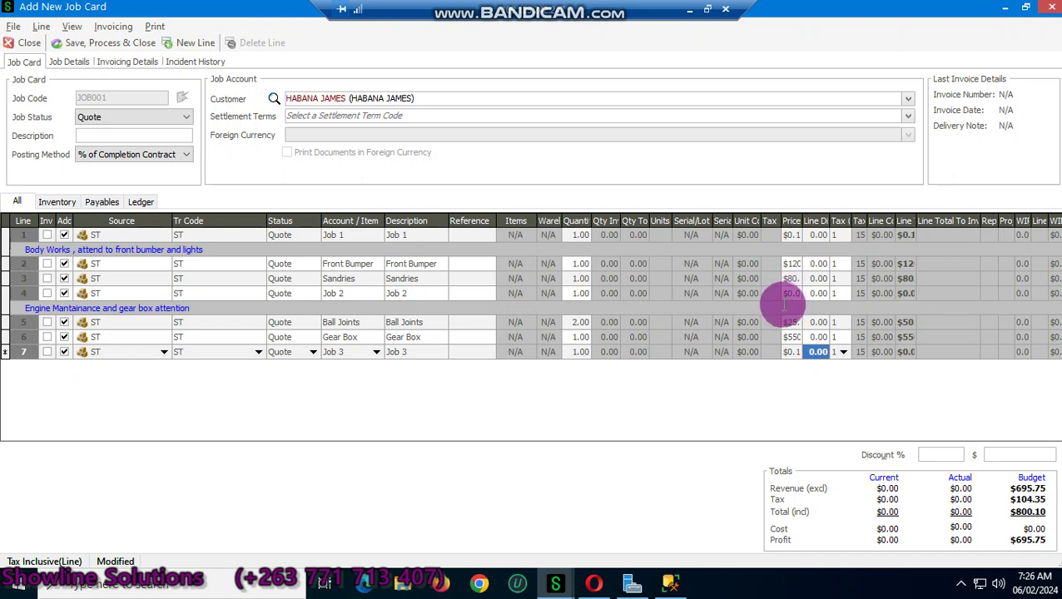
# Step: Set the Job 2 line's price to 0.1, returning to line 7
pyautogui.click(782, 300)
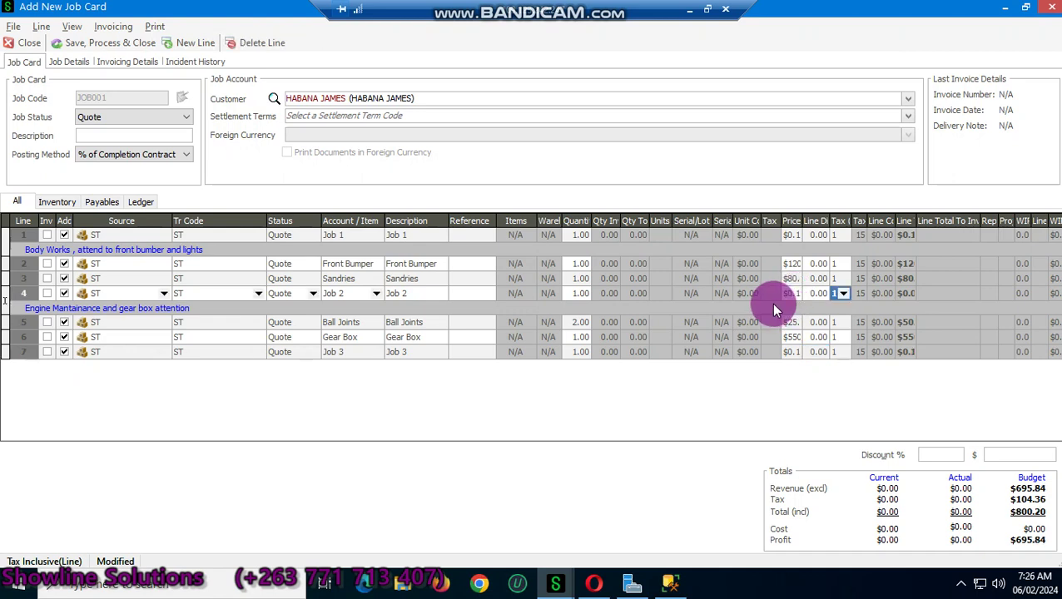
pyautogui.click(753, 324)
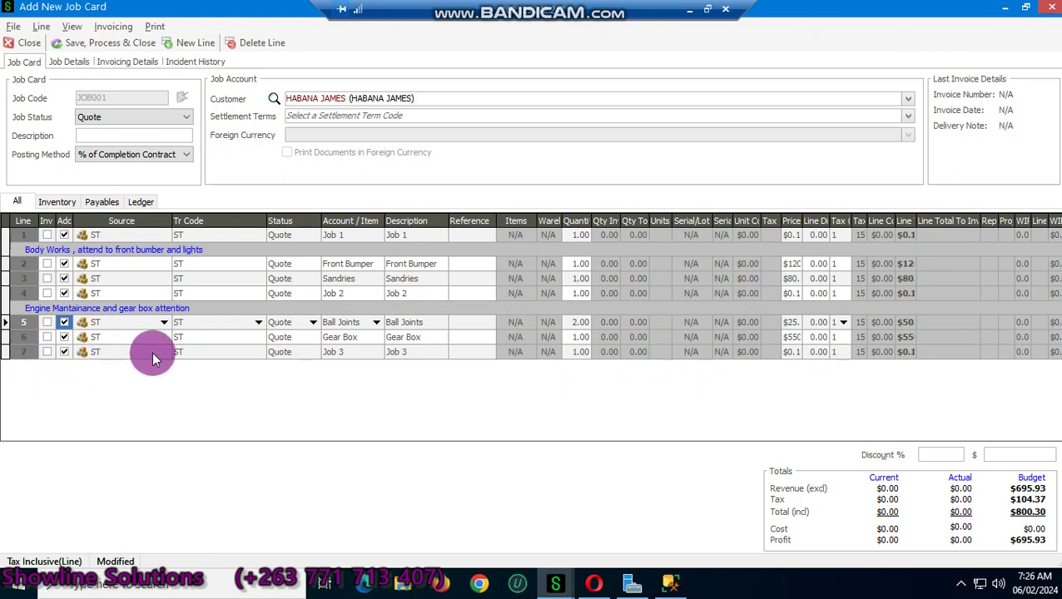
pyautogui.click(387, 354)
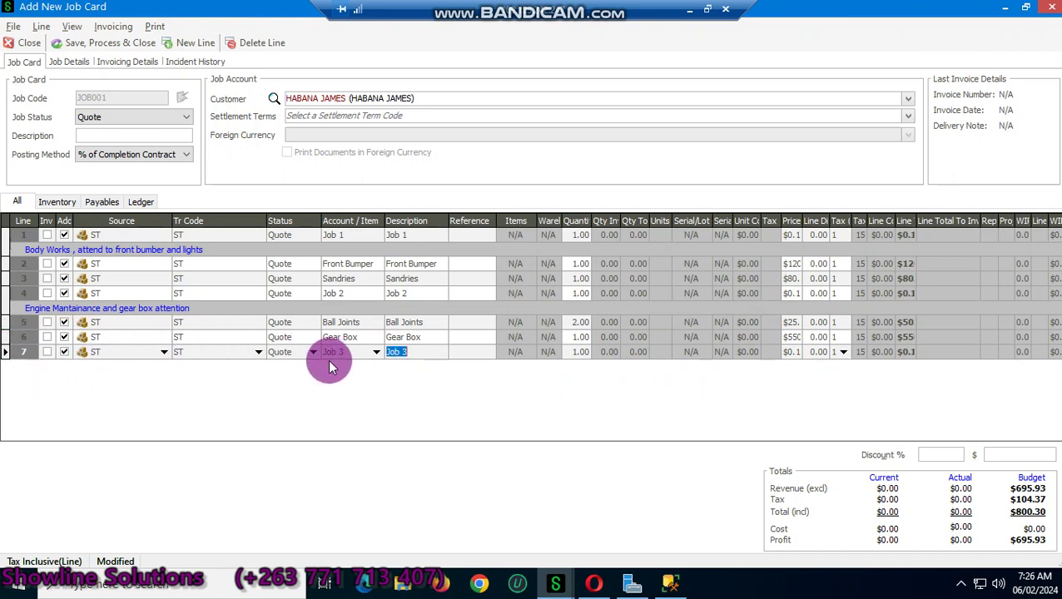
# Step: Add the line note 'car cleaning and painting' beneath the Job 3 line
pyautogui.rightClick(272, 351)
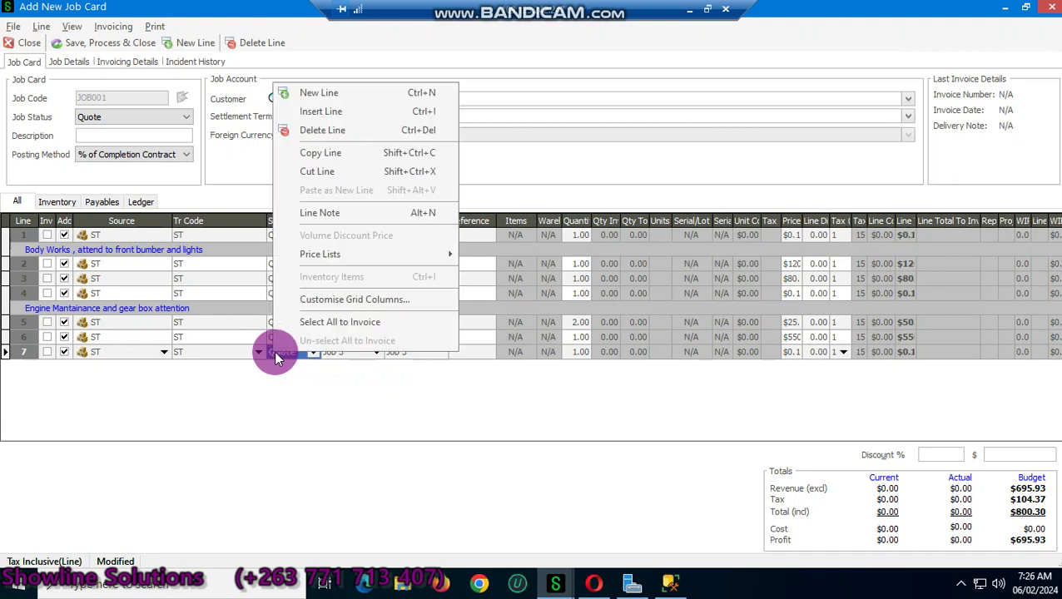
pyautogui.click(331, 215)
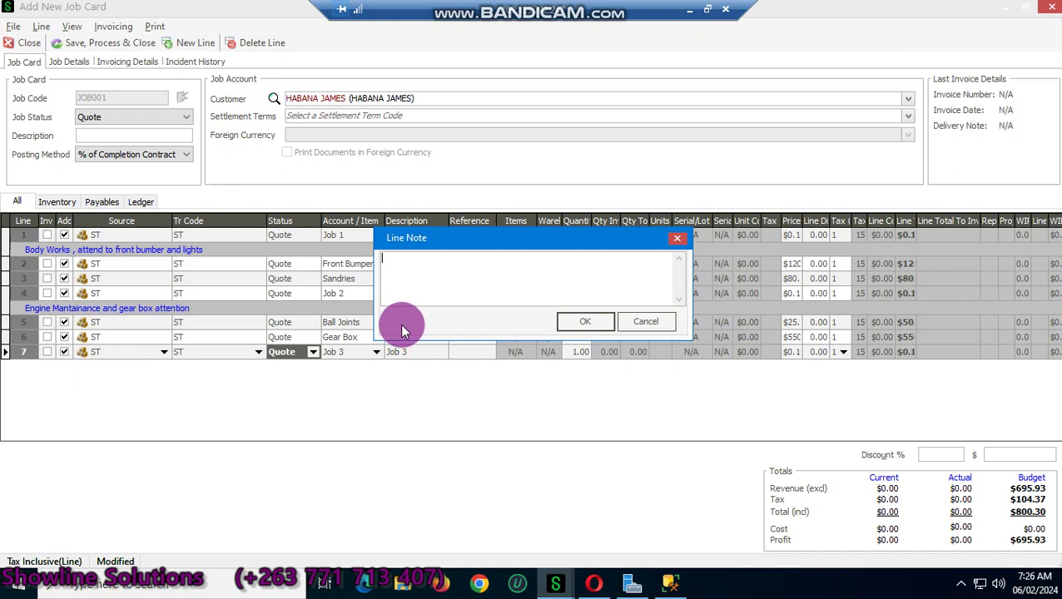
pyautogui.write('car cleaning and painti ng')
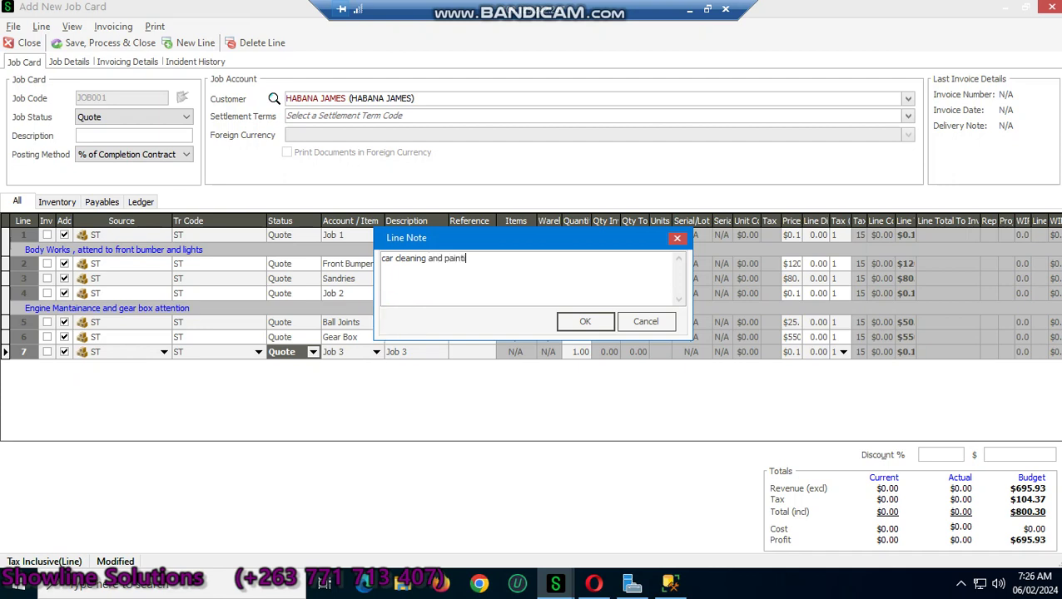
pyautogui.press('BackSpace')
pyautogui.press('BackSpace')
pyautogui.press('BackSpace')
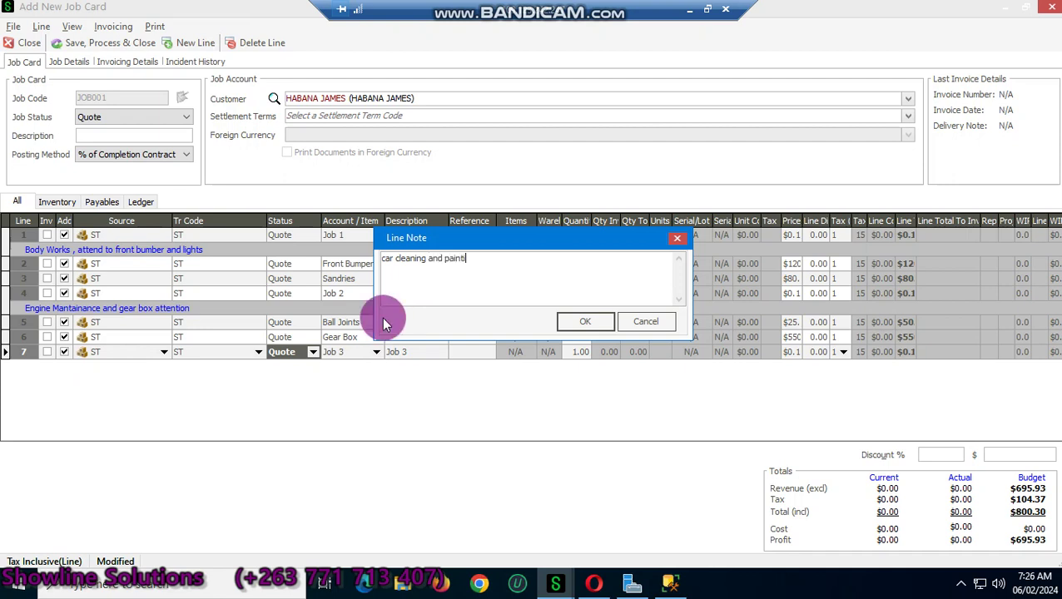
pyautogui.write('ng')
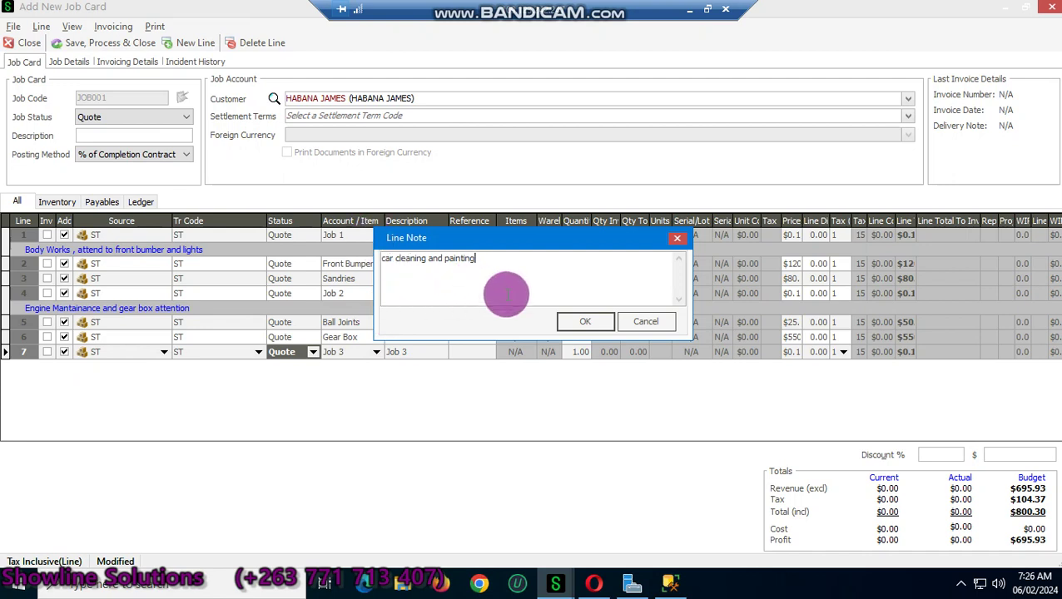
pyautogui.click(566, 328)
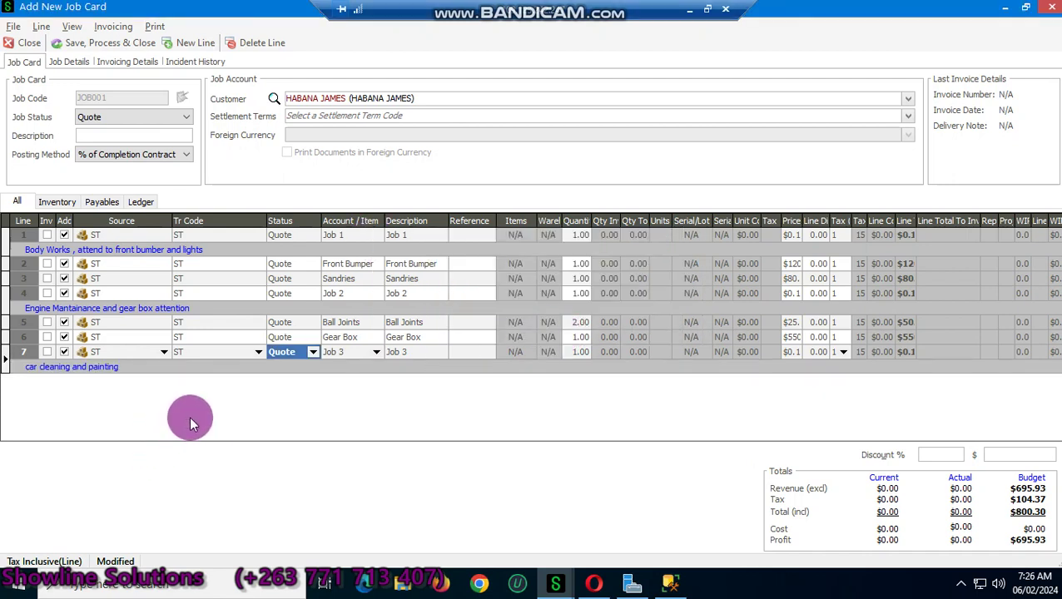
# Step: Insert line 8 as an ST stock line for Filter priced at 12
pyautogui.rightClick(261, 367)
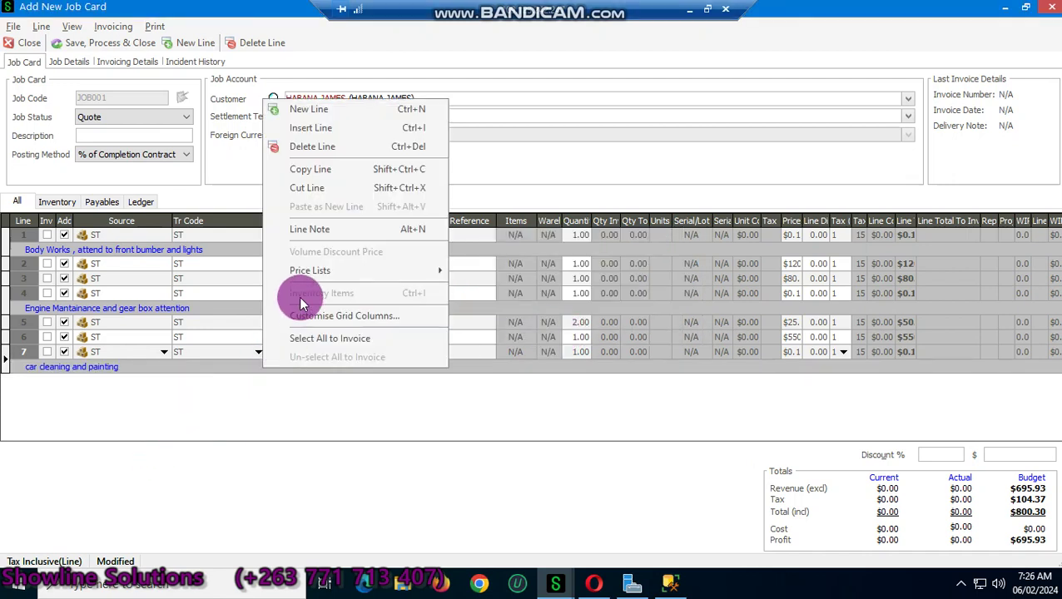
pyautogui.click(307, 109)
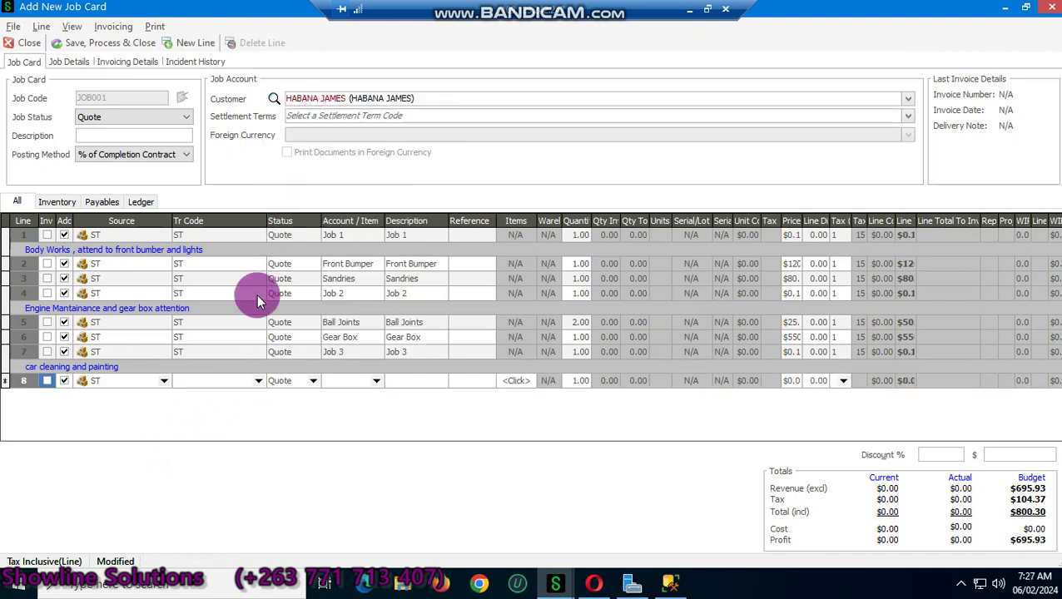
pyautogui.click(257, 384)
pyautogui.click(246, 411)
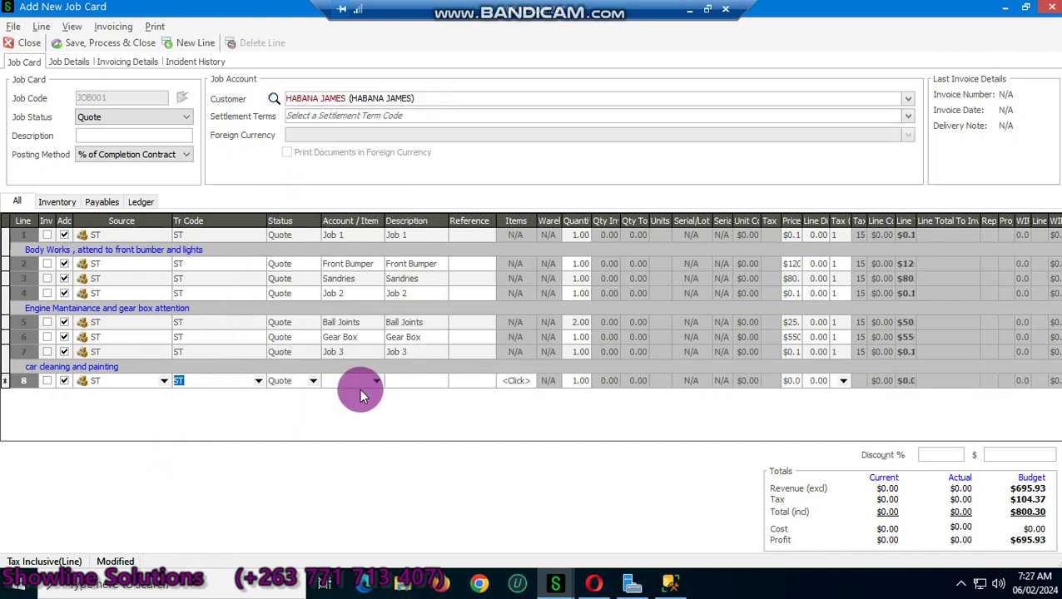
pyautogui.click(374, 382)
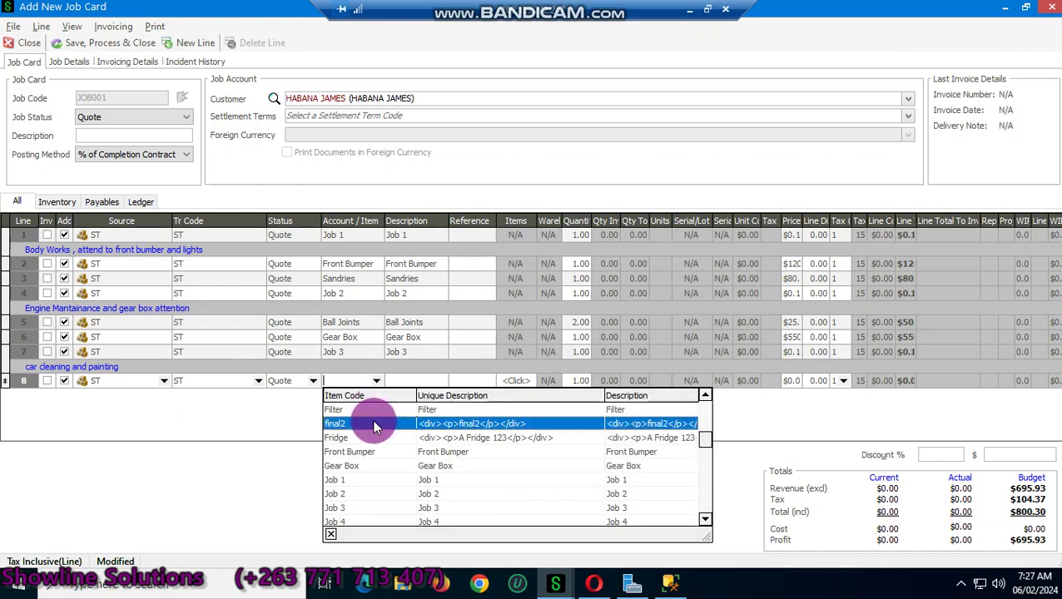
pyautogui.click(367, 409)
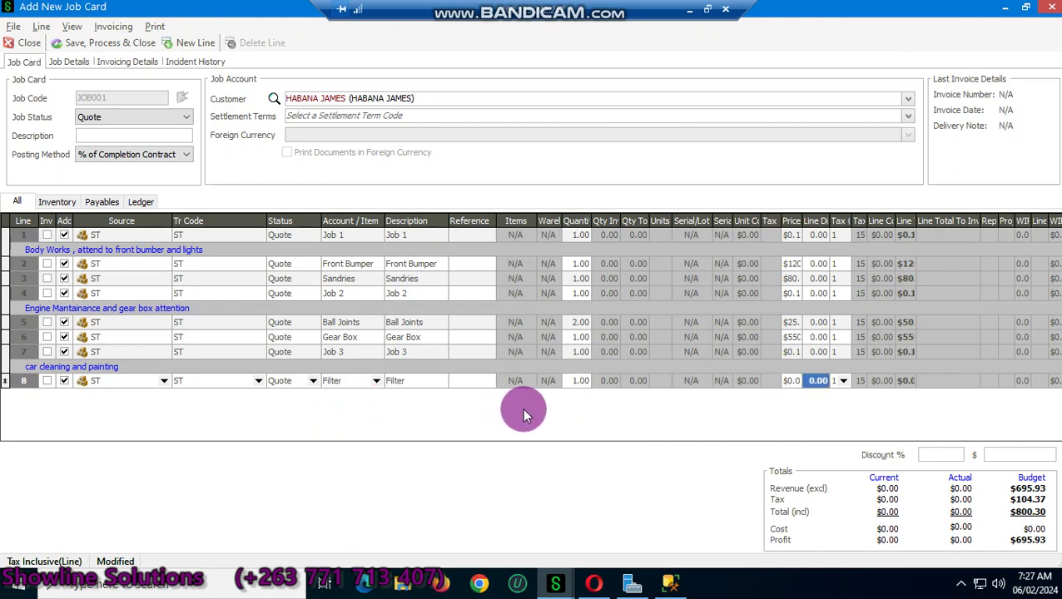
pyautogui.hotkey('shift', 'Tab')
pyautogui.write('12')
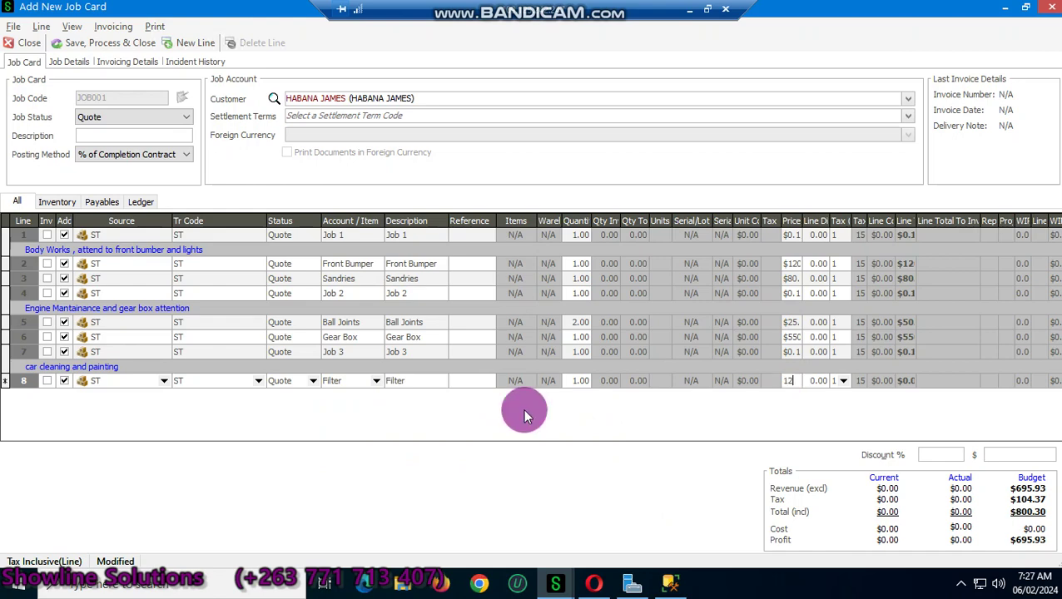
pyautogui.press('Return')
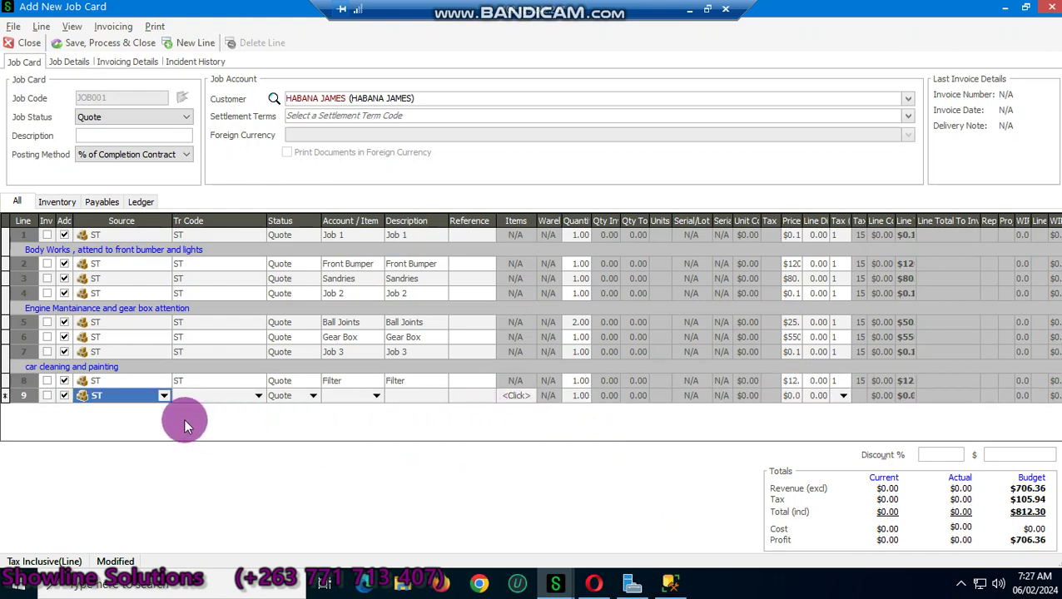
# Step: Set line 9 to ST and search for a 'lab' item, clearing it when nothing matches
pyautogui.click(257, 396)
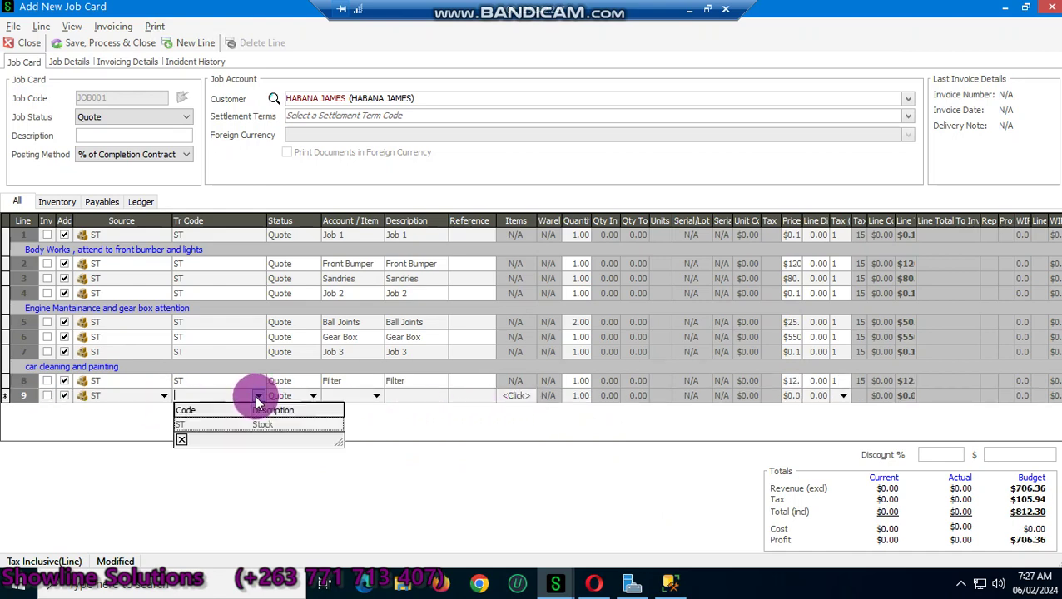
pyautogui.click(245, 426)
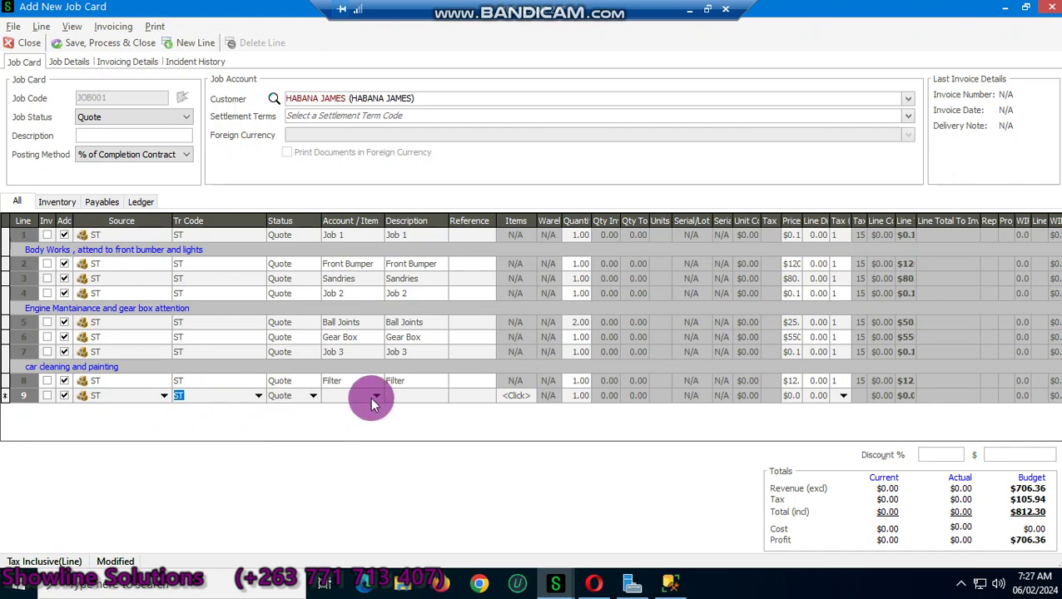
pyautogui.click(375, 396)
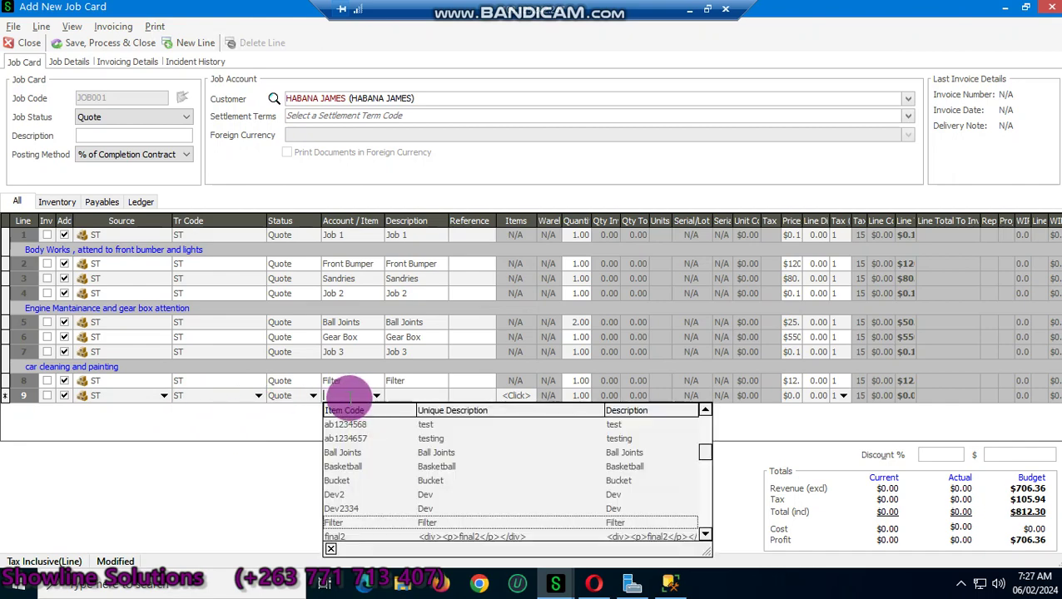
pyautogui.write('la')
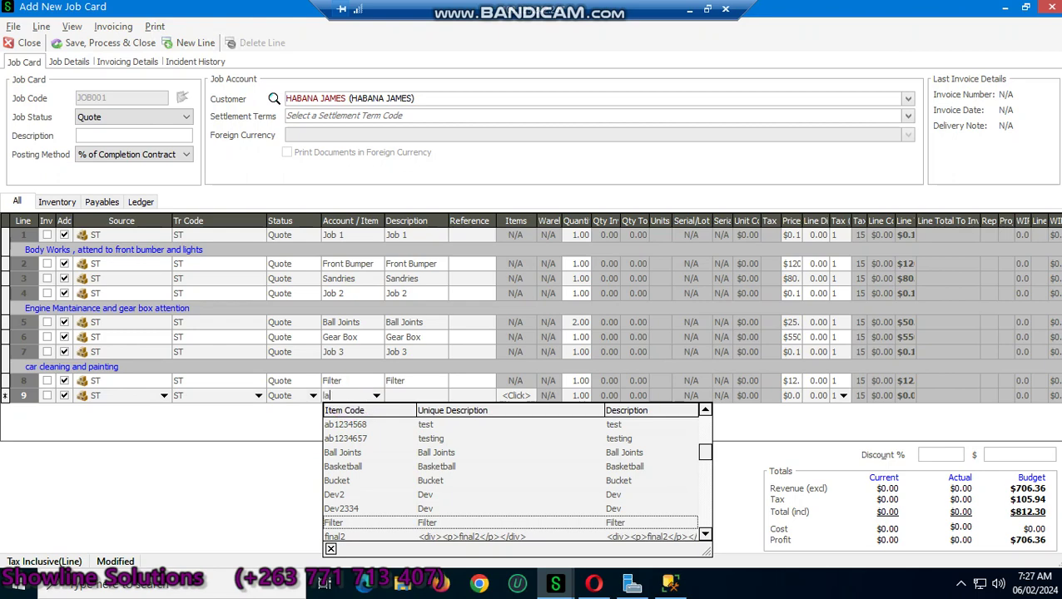
pyautogui.write('b')
pyautogui.click(349, 398)
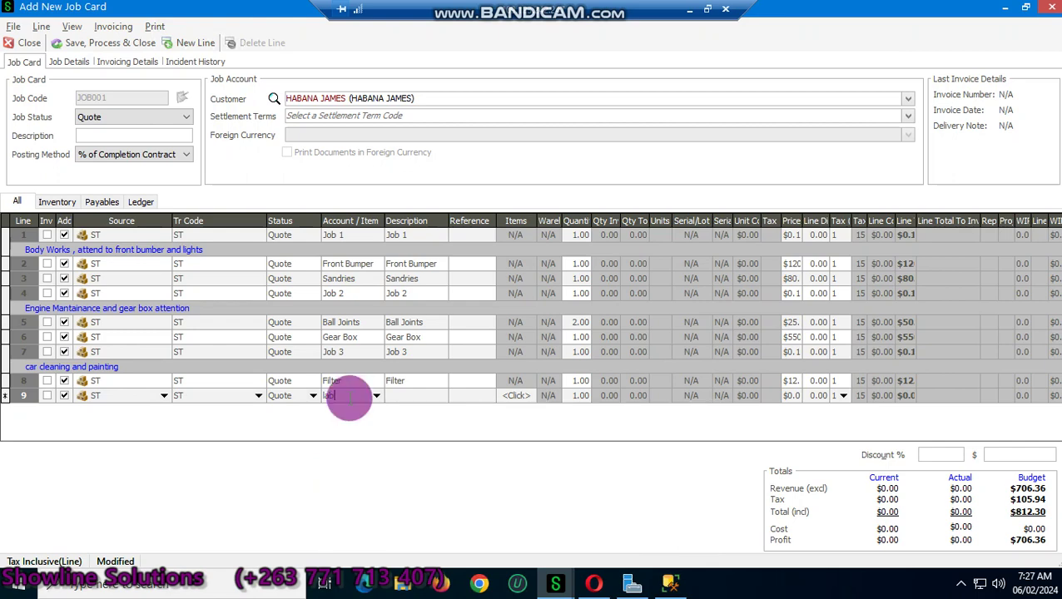
pyautogui.press('BackSpace')
pyautogui.press('BackSpace')
pyautogui.press('BackSpace')
# Step: Create a new service item with code and description Labour, and place it on line 9
pyautogui.rightClick(333, 398)
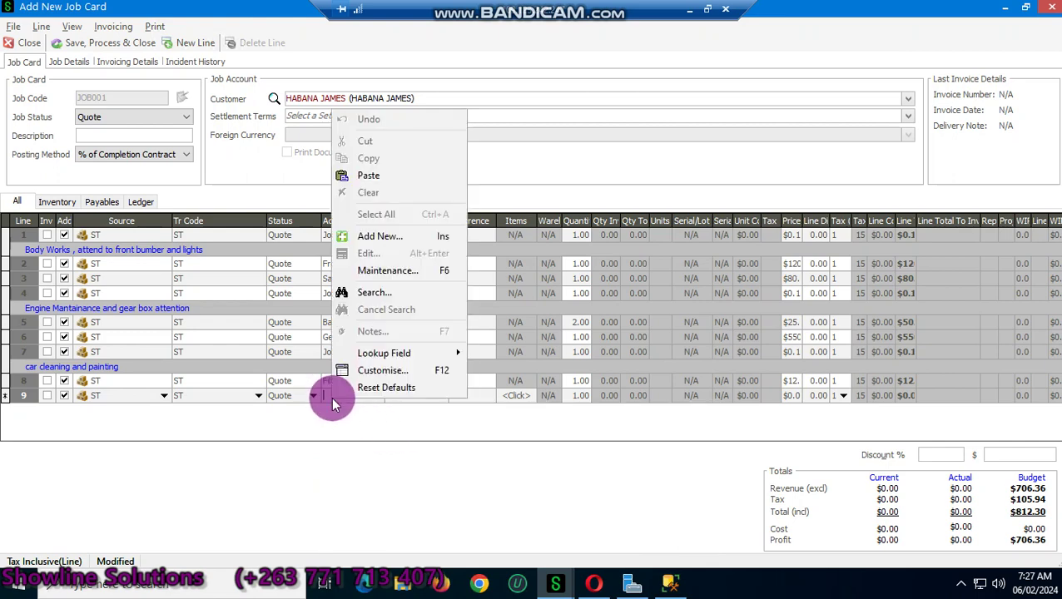
pyautogui.click(385, 239)
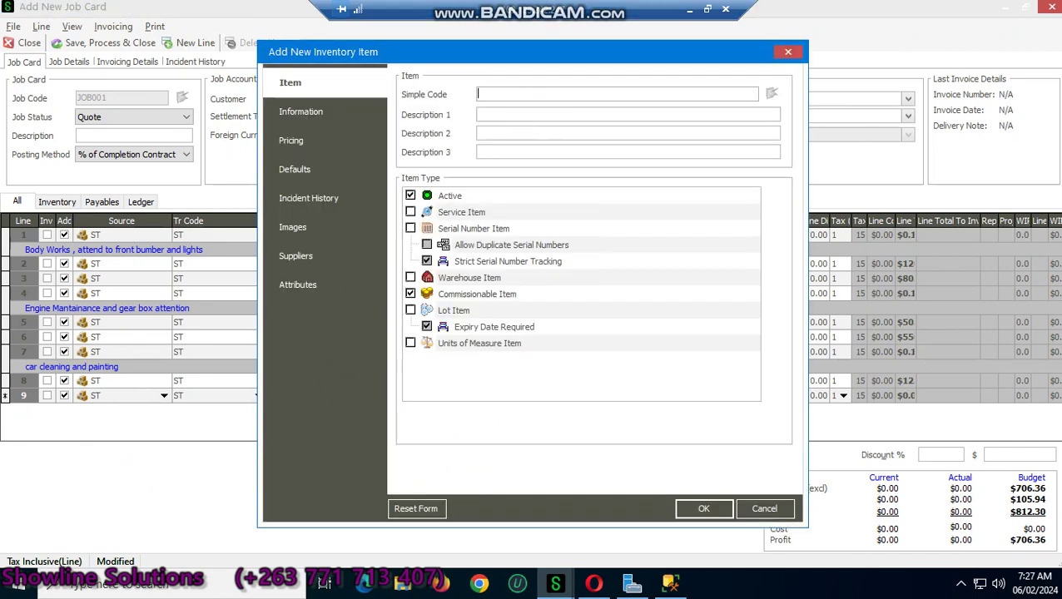
pyautogui.write('La')
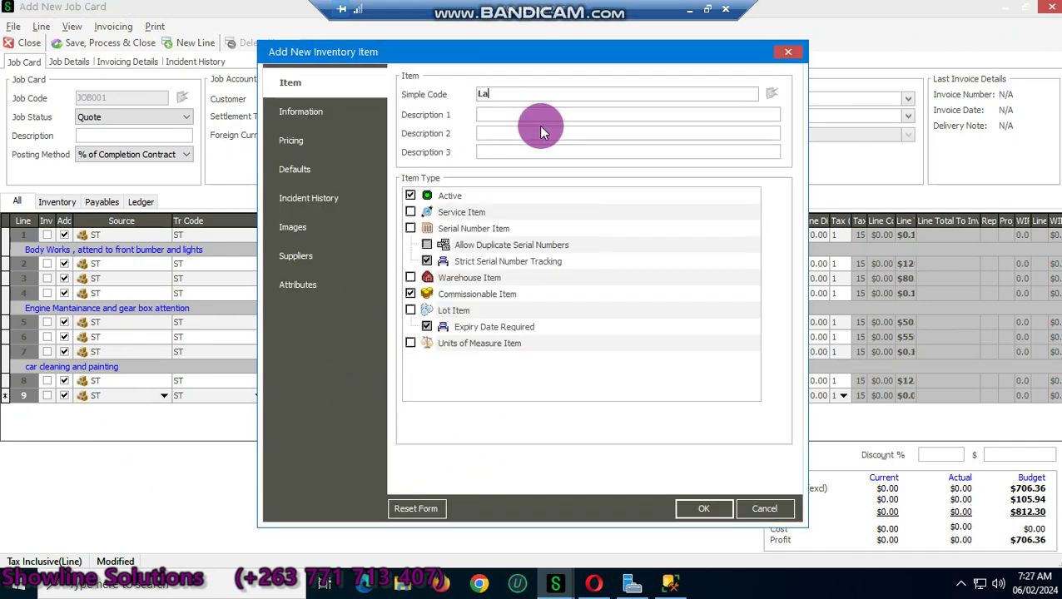
pyautogui.write('bour')
pyautogui.click(475, 115)
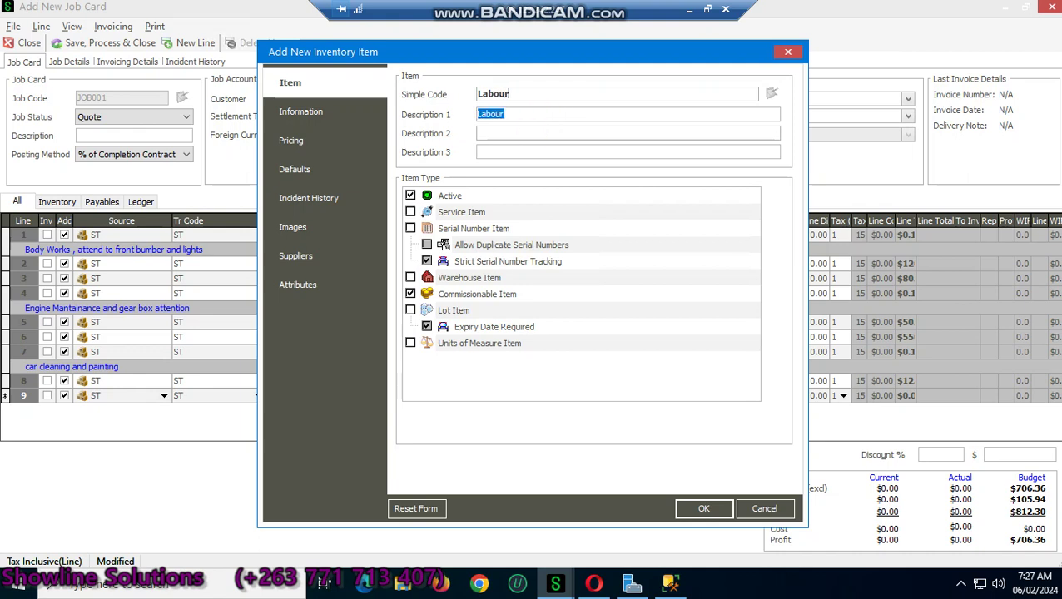
pyautogui.click(412, 212)
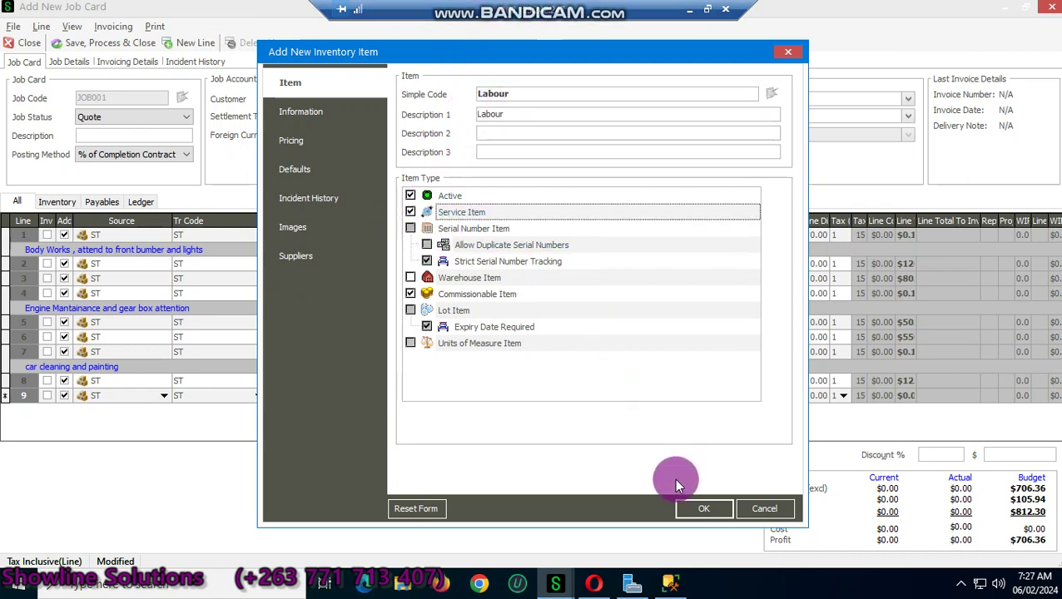
pyautogui.click(694, 509)
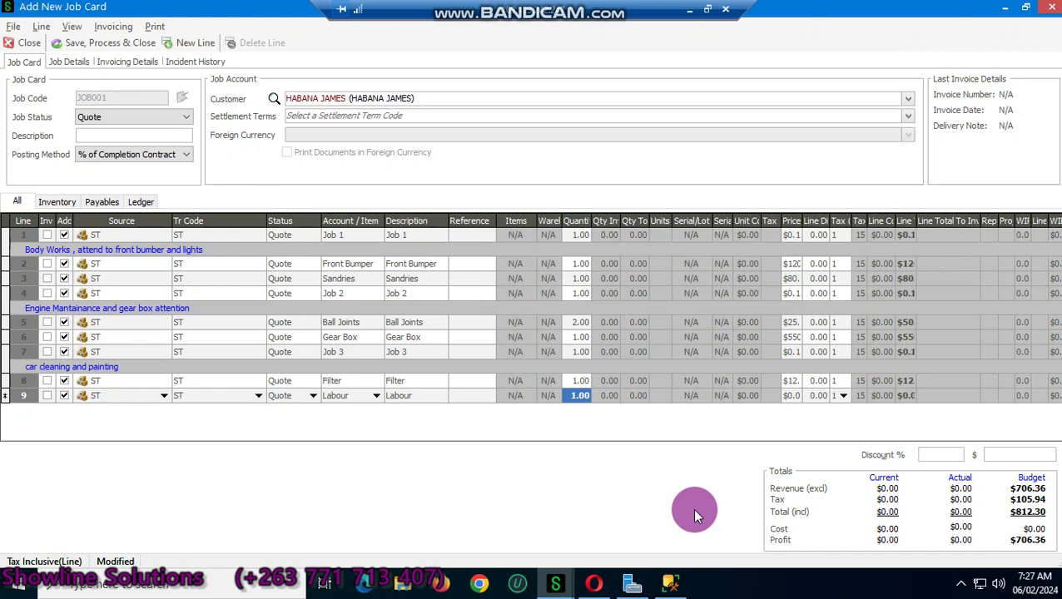
# Step: Charge 8 Labour at 56 each, save and process JOB001, and accept printing the Job Quotation
pyautogui.write('8')
pyautogui.press('Tab')
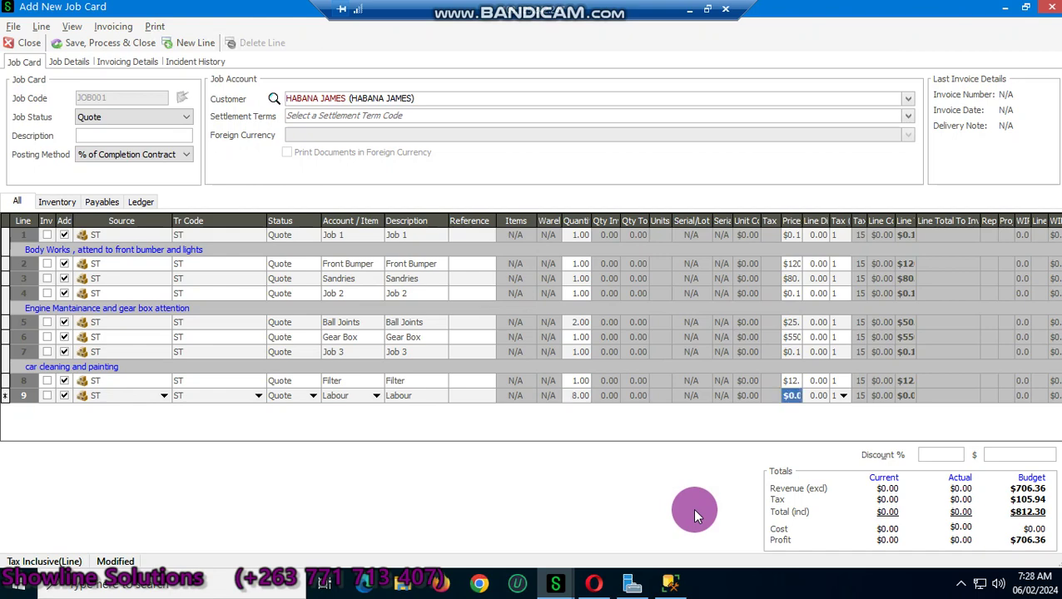
pyautogui.write('56')
pyautogui.press('Tab')
pyautogui.press('Tab')
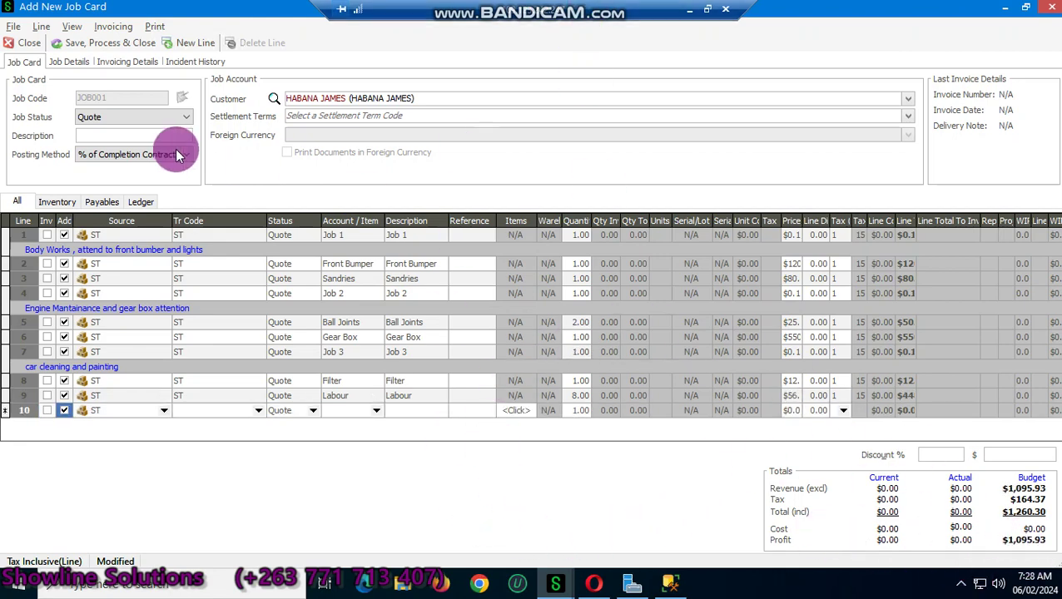
pyautogui.click(74, 42)
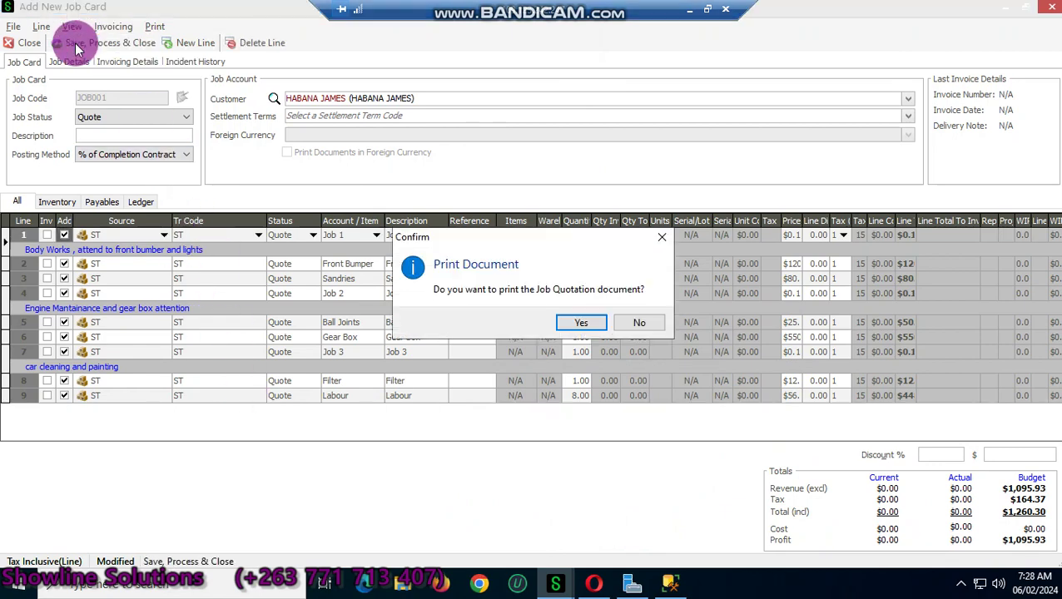
pyautogui.click(583, 322)
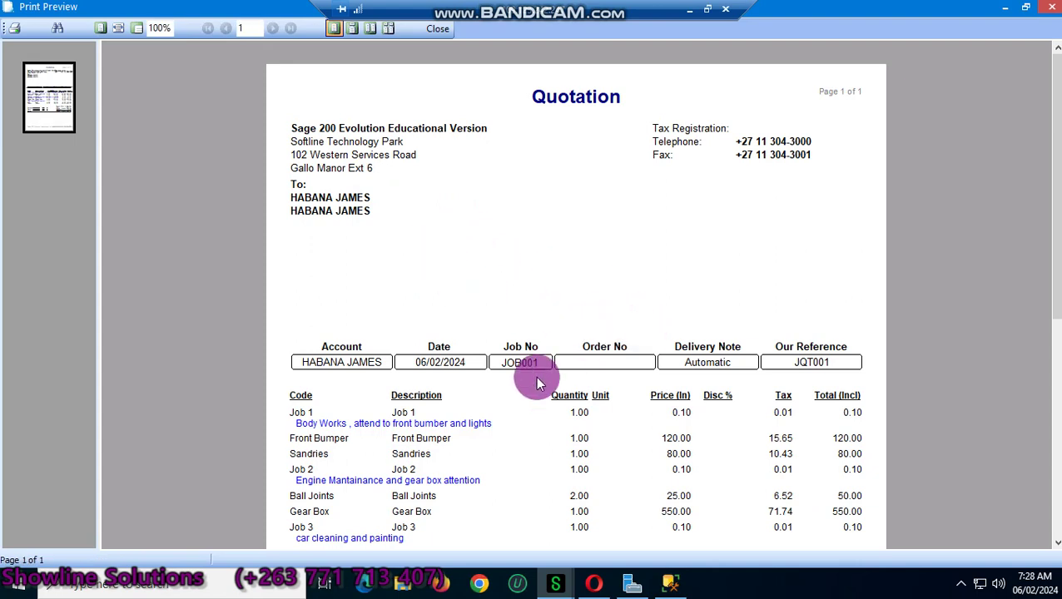
# Step: Send the quotation to a PDF file and browse for where to save it
pyautogui.scroll(-3, 531, 383)
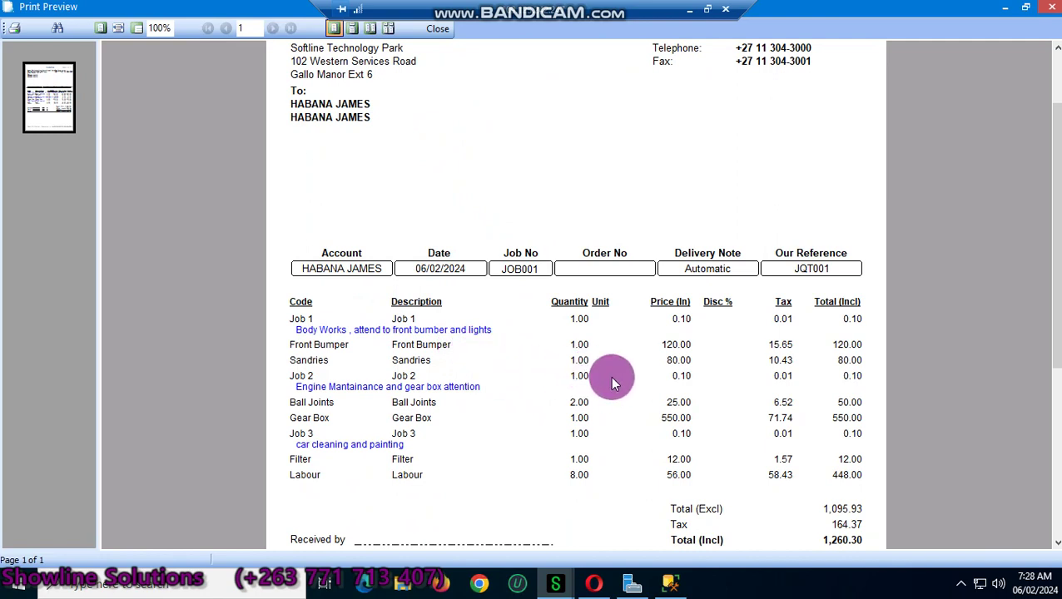
pyautogui.scroll(-1, 611, 381)
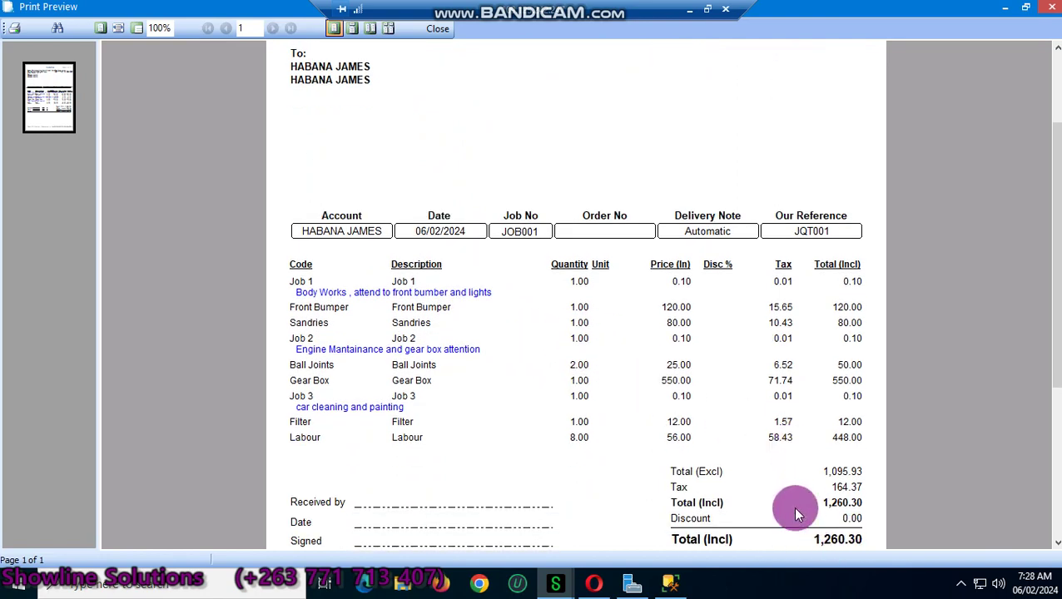
pyautogui.scroll(-1, 815, 513)
pyautogui.scroll(1, 129, 233)
pyautogui.click(13, 32)
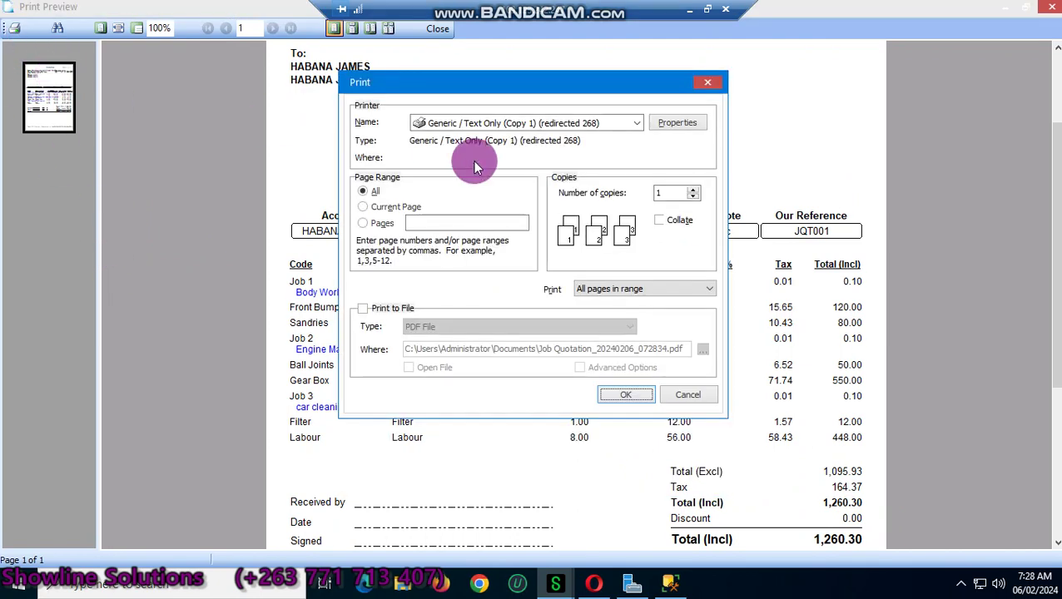
pyautogui.click(363, 308)
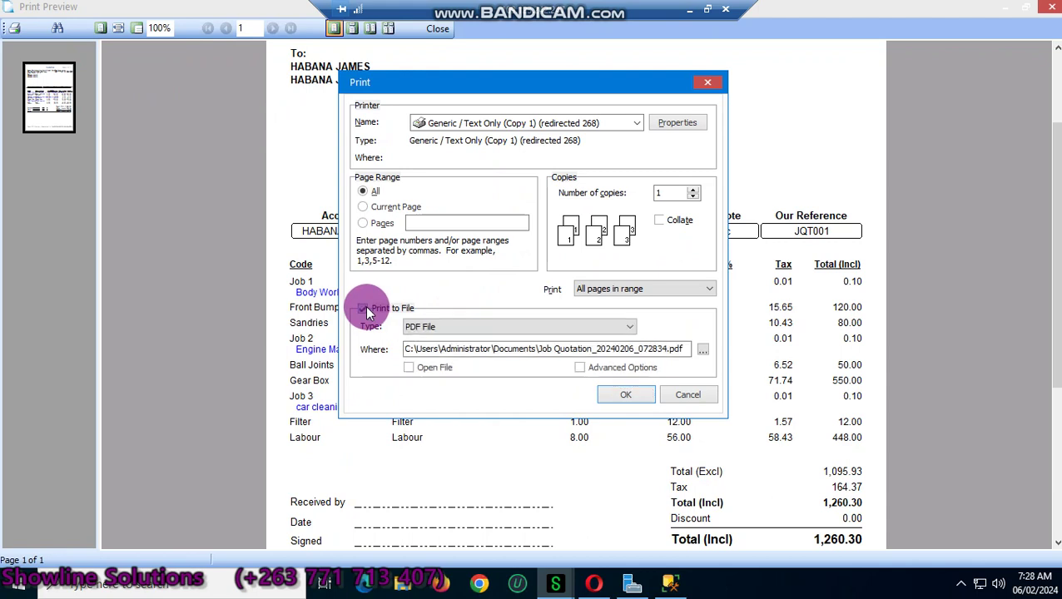
pyautogui.click(702, 350)
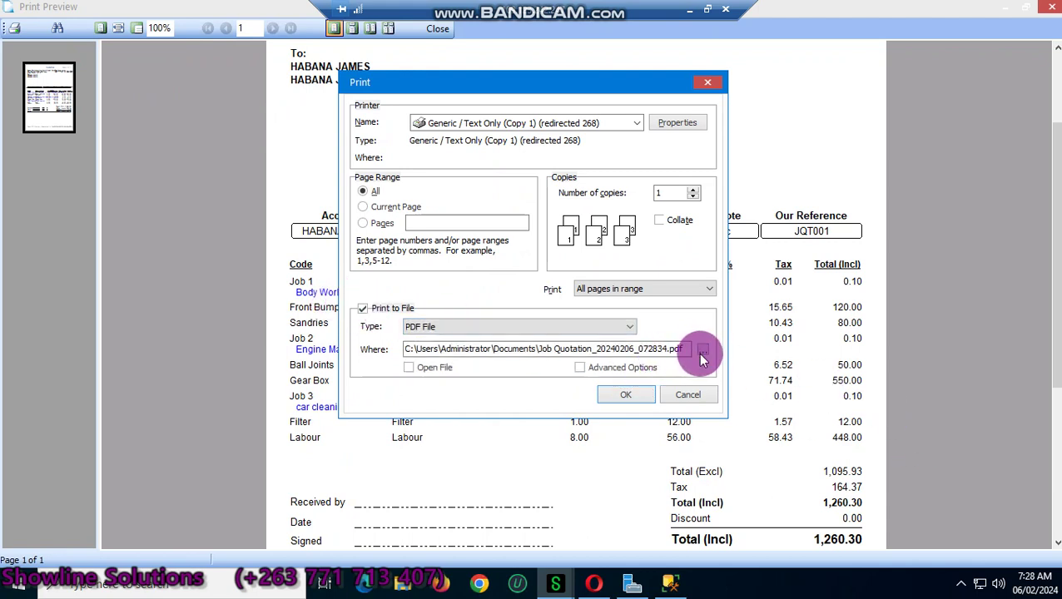